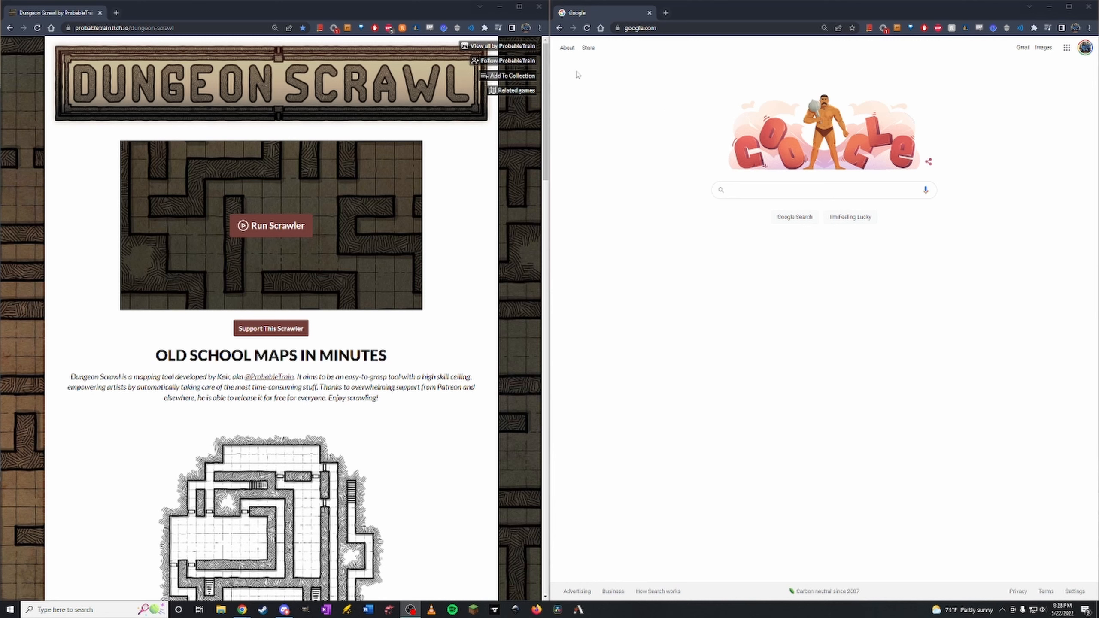
# Step: Search Google for "wave echo cave map" and preview the first image result
pyautogui.click(752, 184)
pyautogui.write('wav')
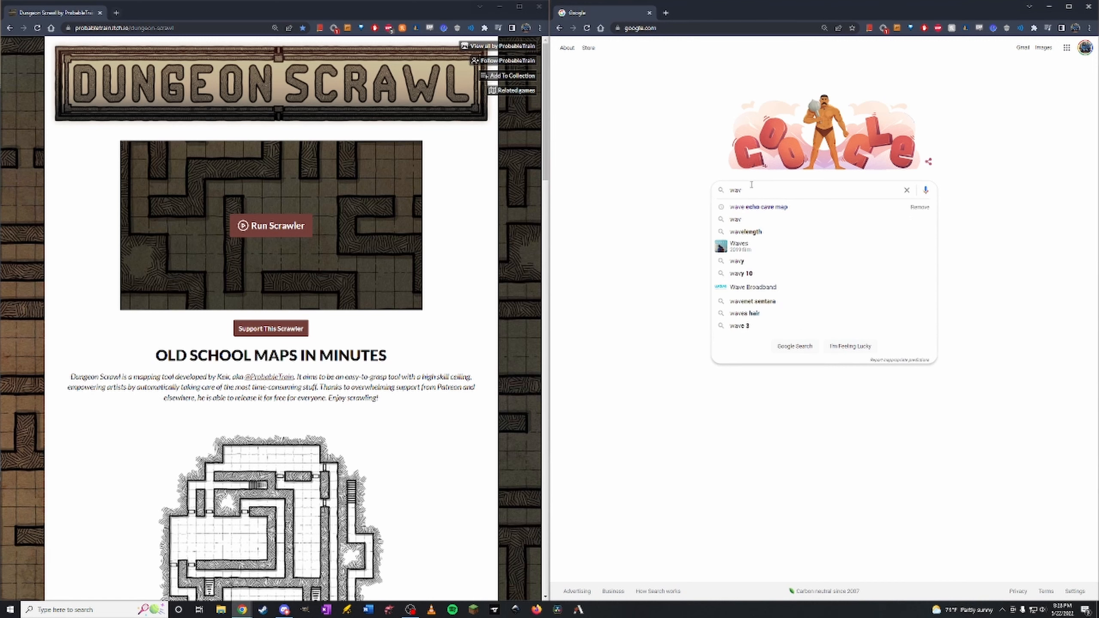
pyautogui.click(758, 206)
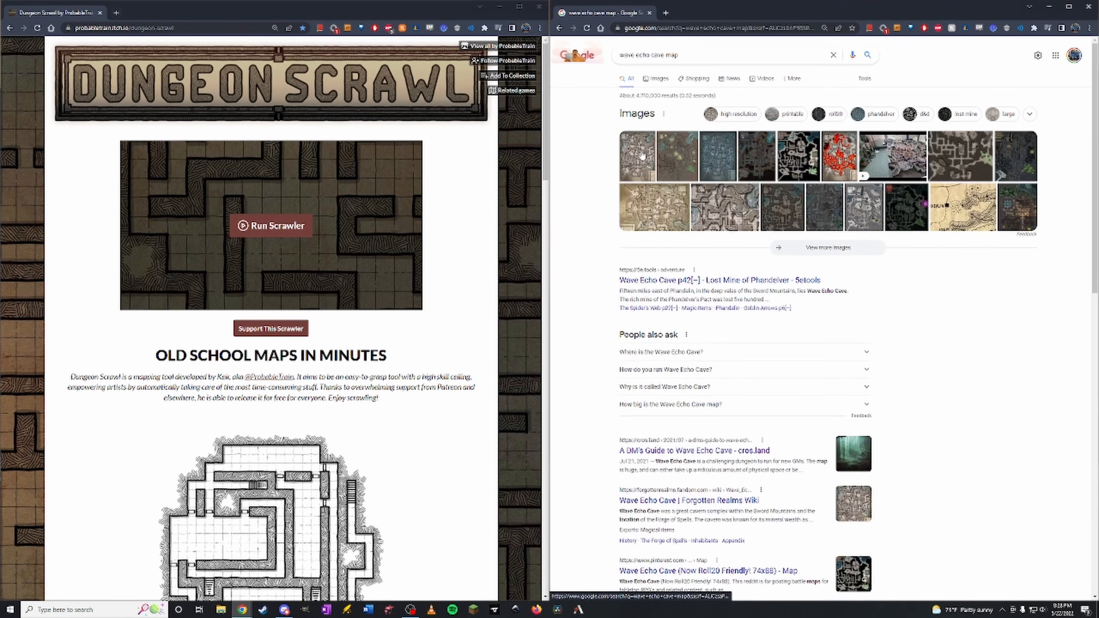
pyautogui.click(642, 155)
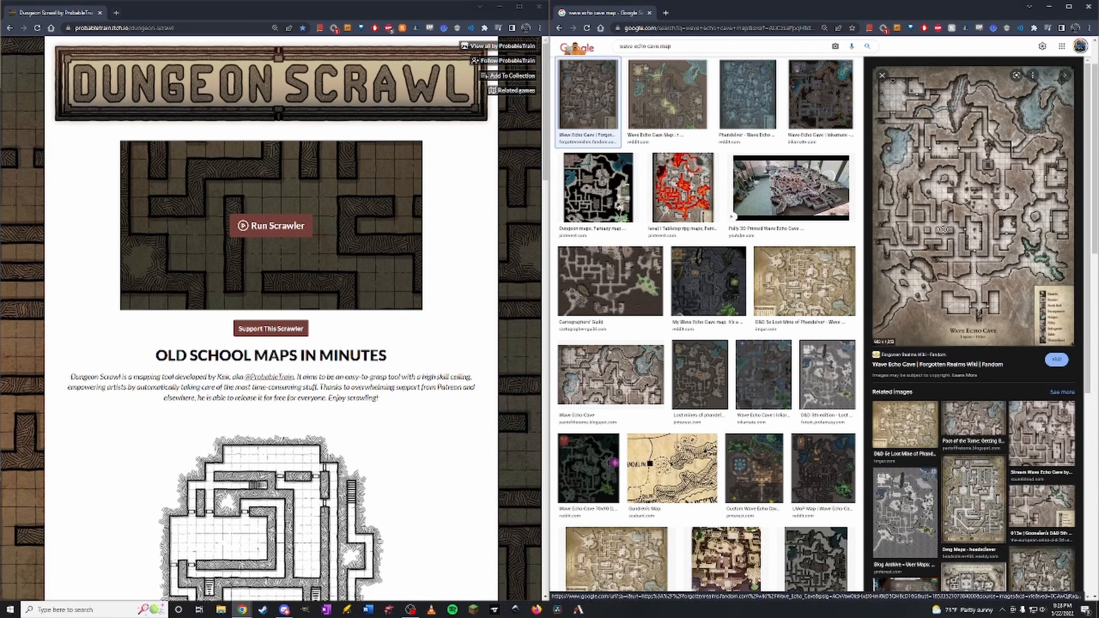
pyautogui.moveTo(815, 252); pyautogui.dragTo(978, 277)
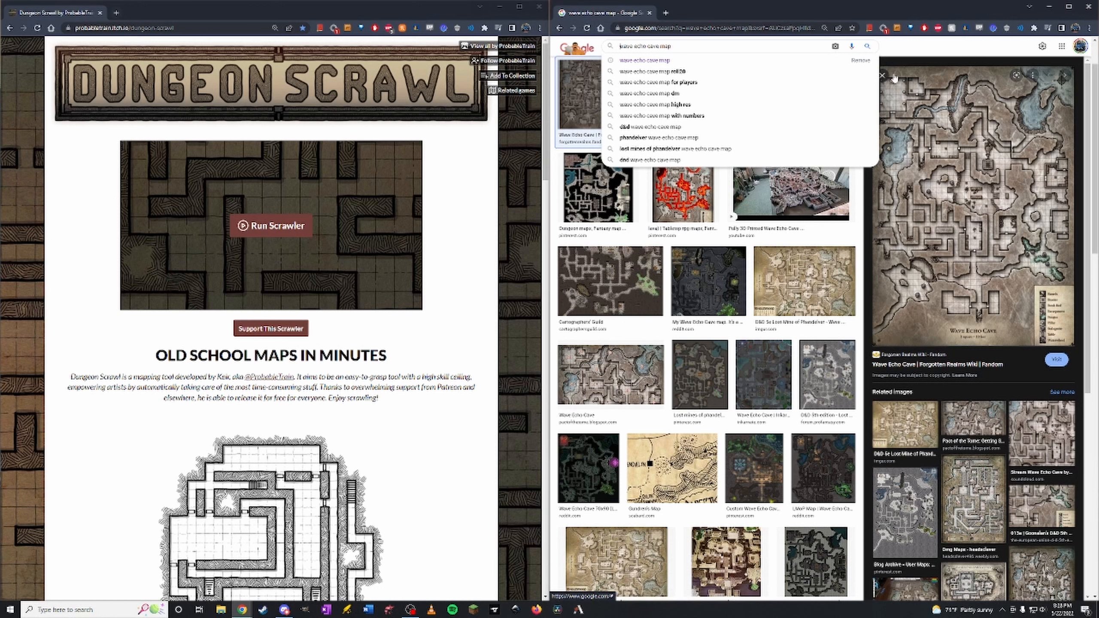
pyautogui.click(887, 61)
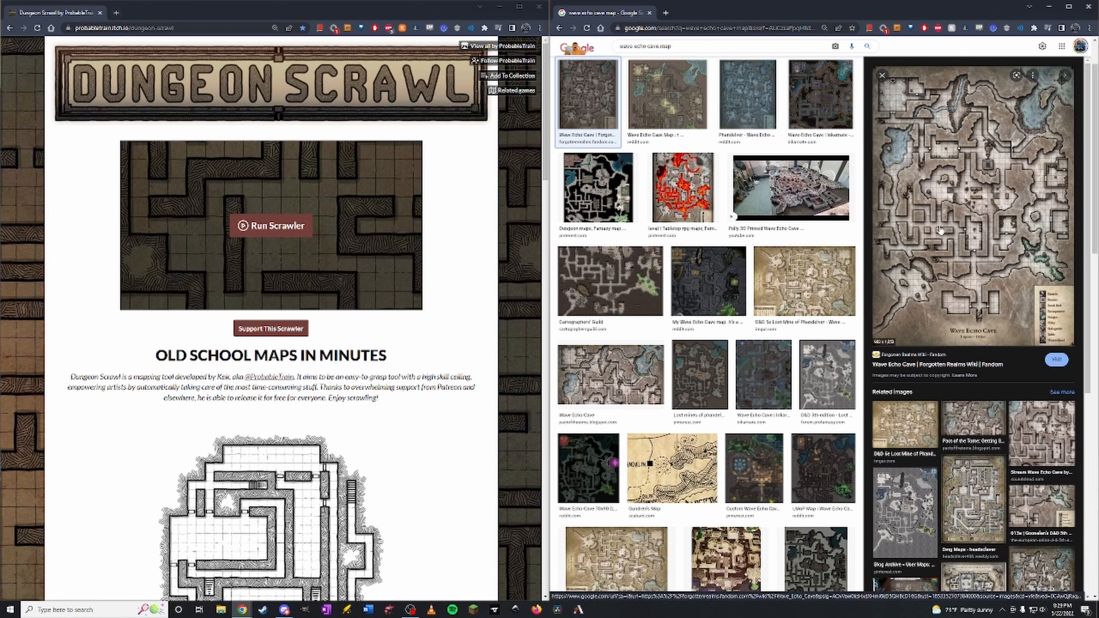
pyautogui.moveTo(939, 230); pyautogui.dragTo(912, 262)
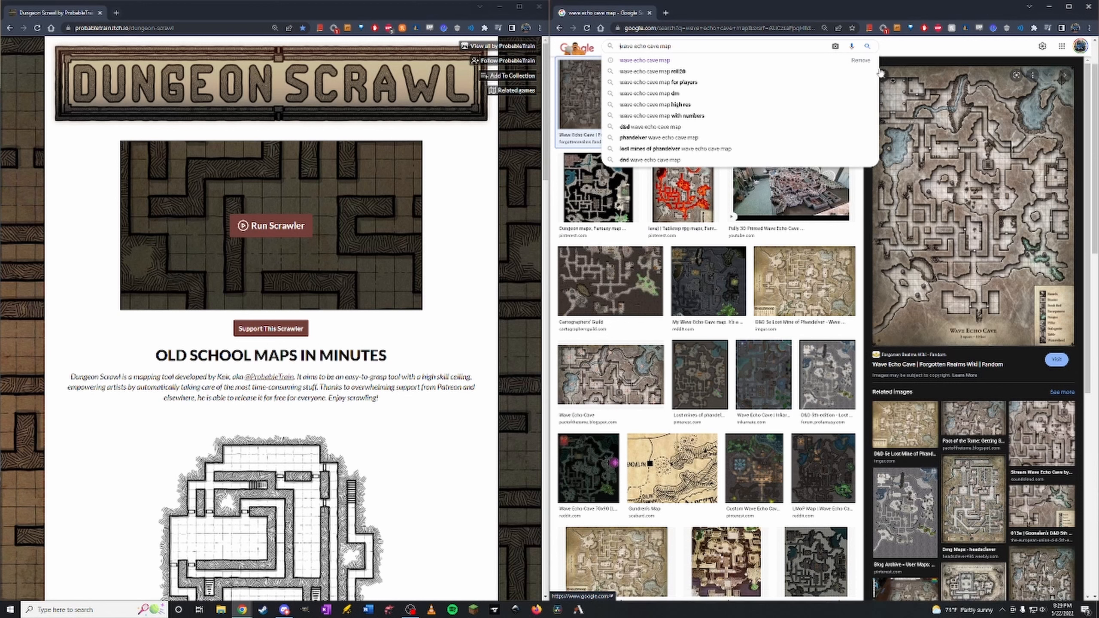
pyautogui.click(908, 50)
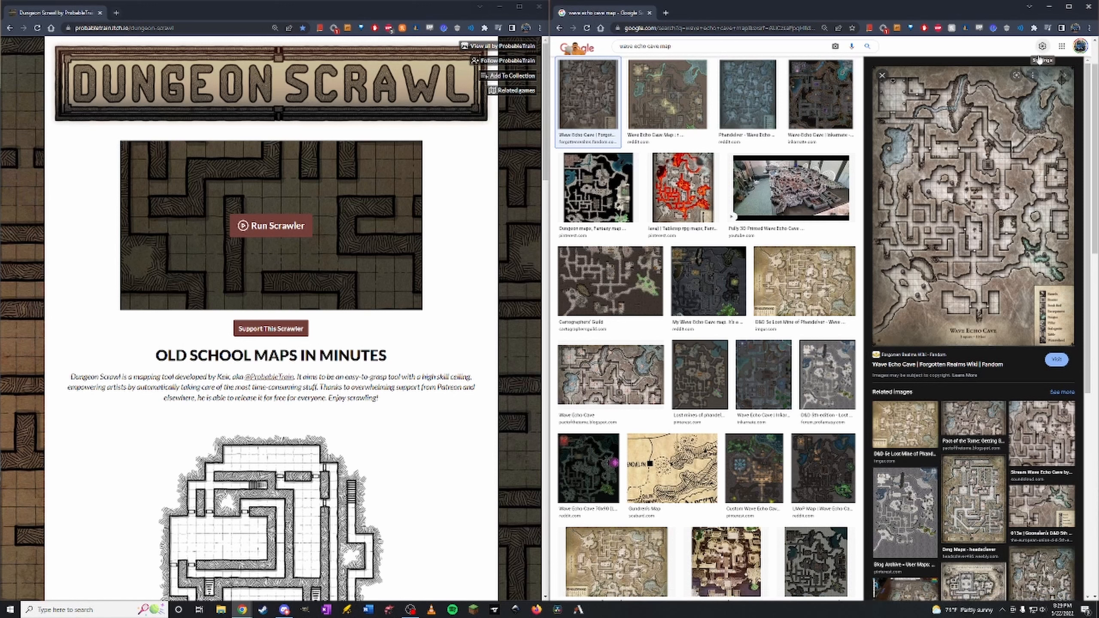
pyautogui.scroll(-3, 516, 264)
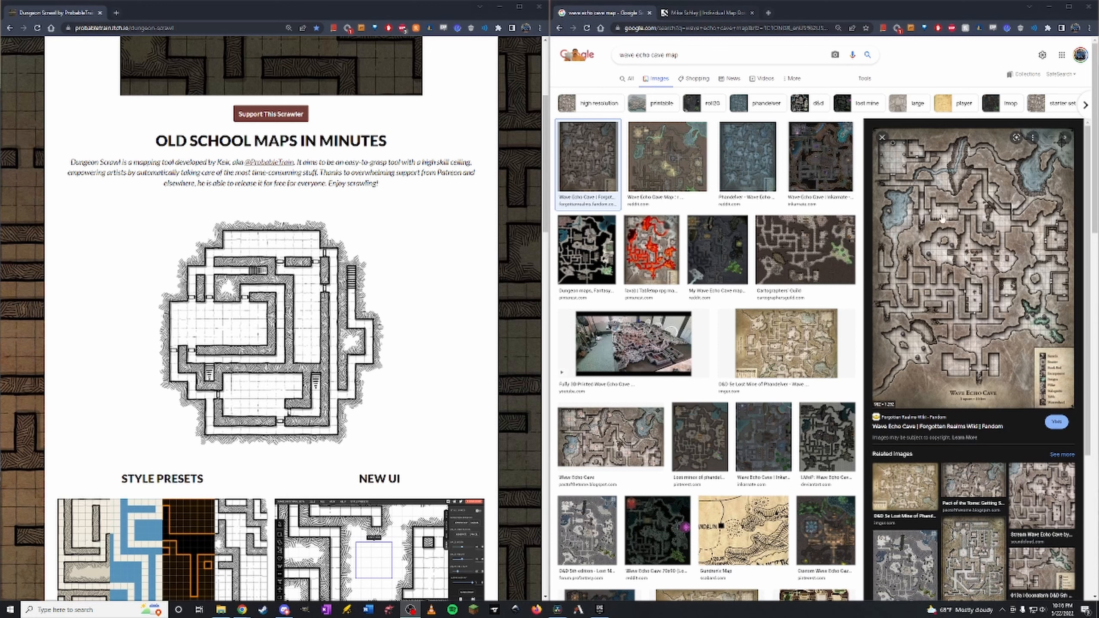
# Step: Look through the individual map downloads in the map artist's online print store
pyautogui.click(700, 14)
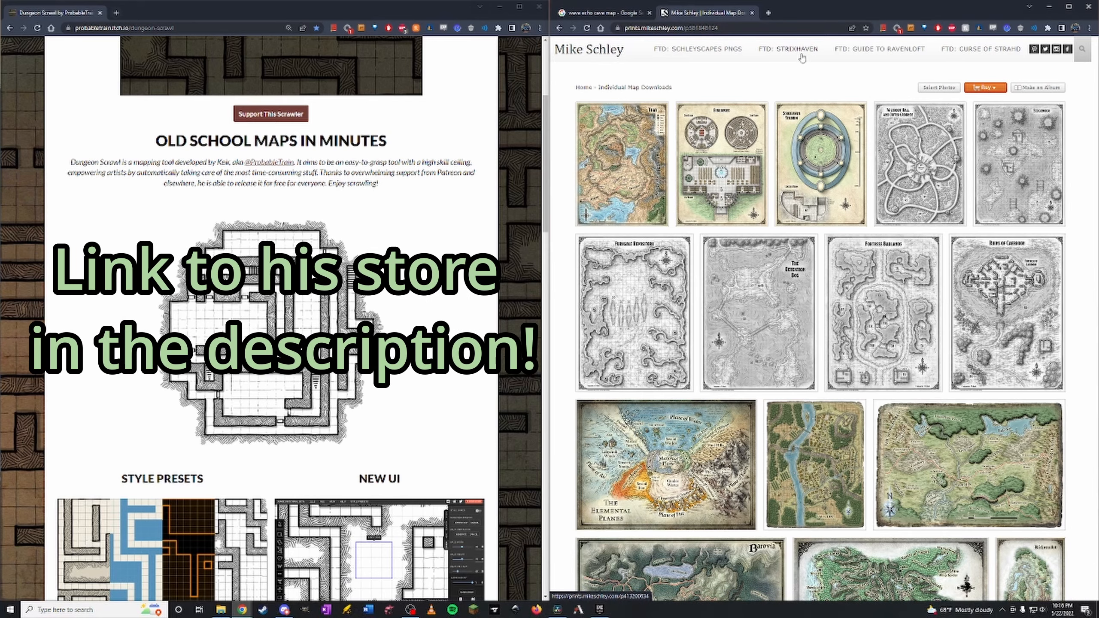
pyautogui.scroll(-6, 1083, 293)
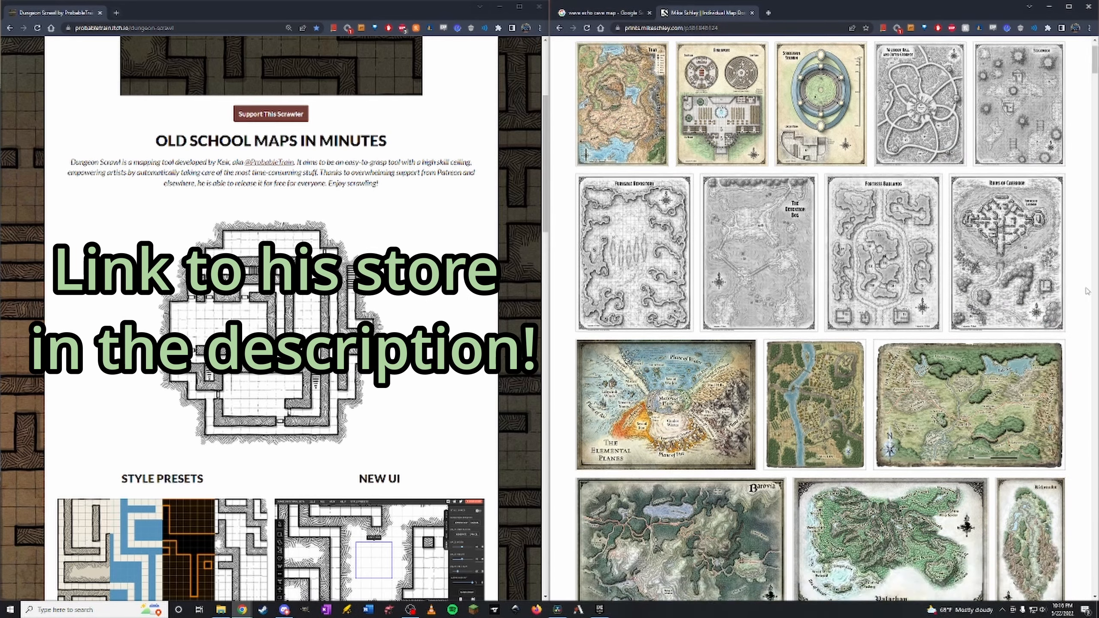
pyautogui.scroll(-10, 1085, 291)
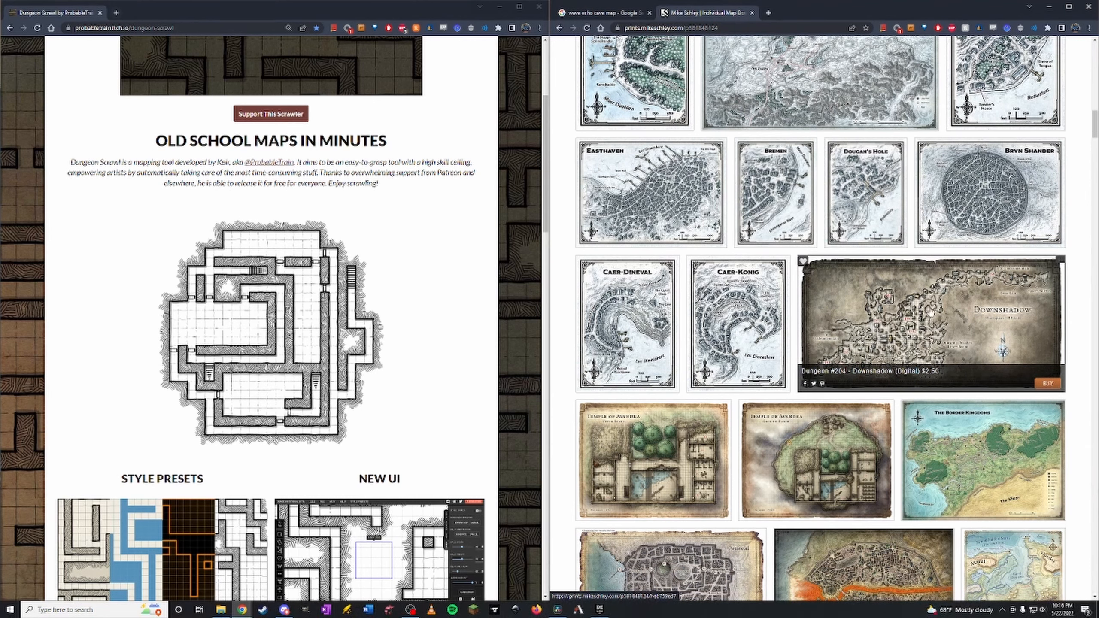
pyautogui.scroll(-4, 1024, 297)
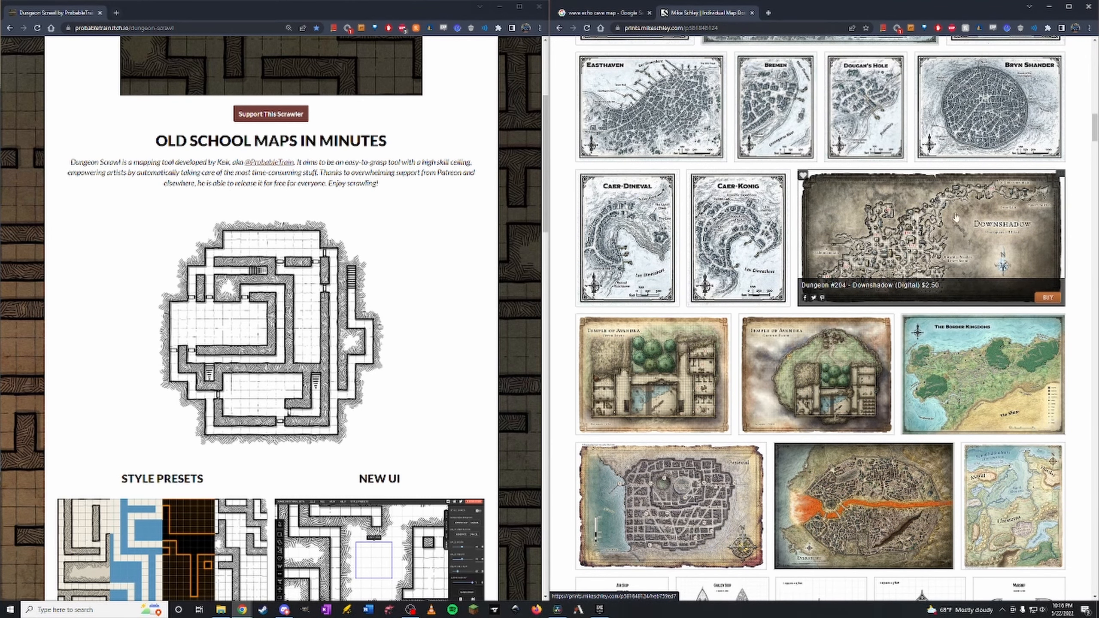
pyautogui.scroll(-2, 1069, 254)
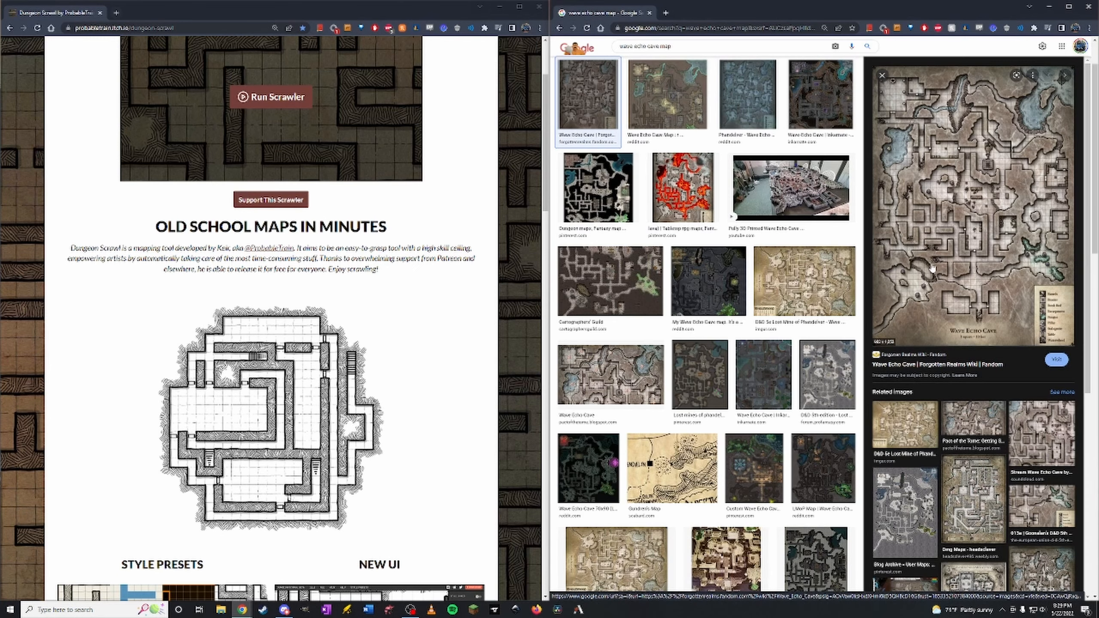
# Step: Launch the Dungeon Scrawl editor from its itch.io page and dismiss the welcome notes
pyautogui.scroll(2, 932, 269)
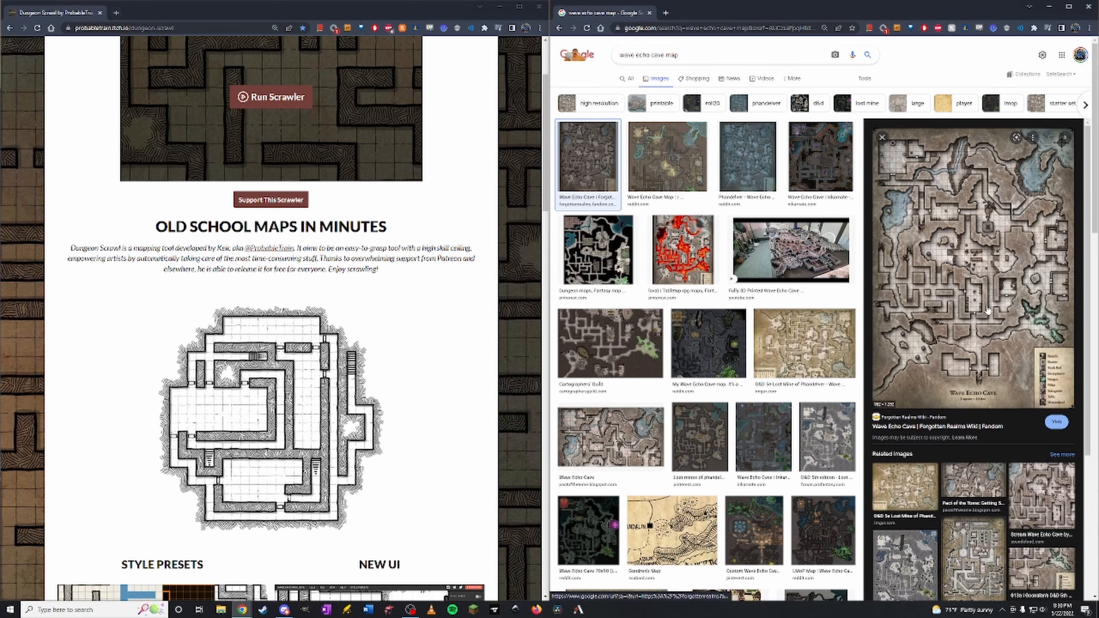
pyautogui.scroll(3, 268, 226)
pyautogui.click(268, 226)
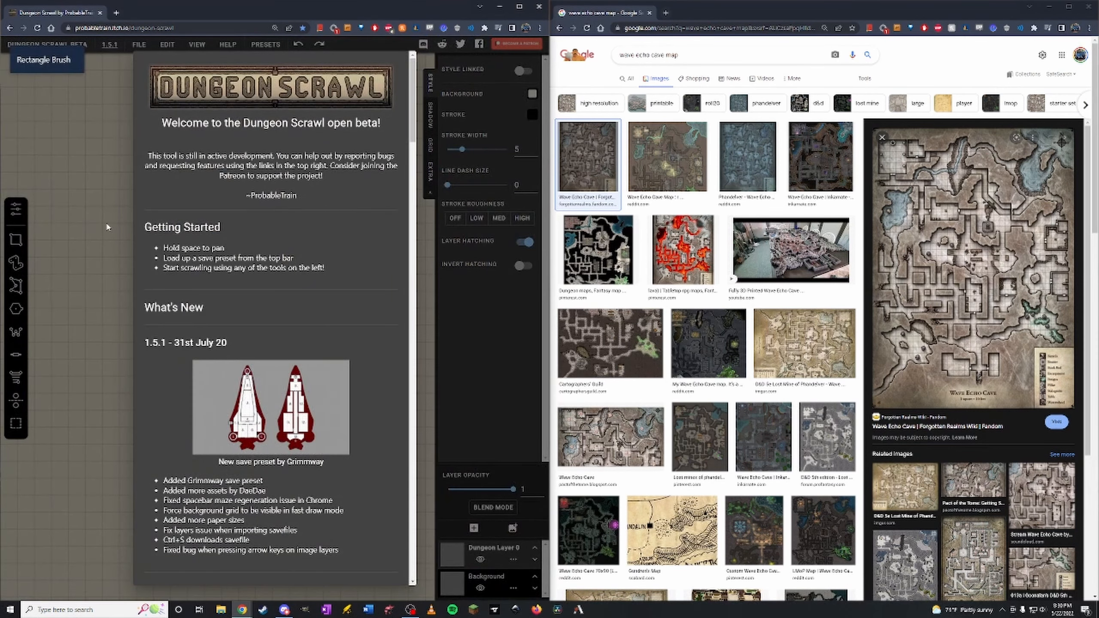
pyautogui.click(107, 226)
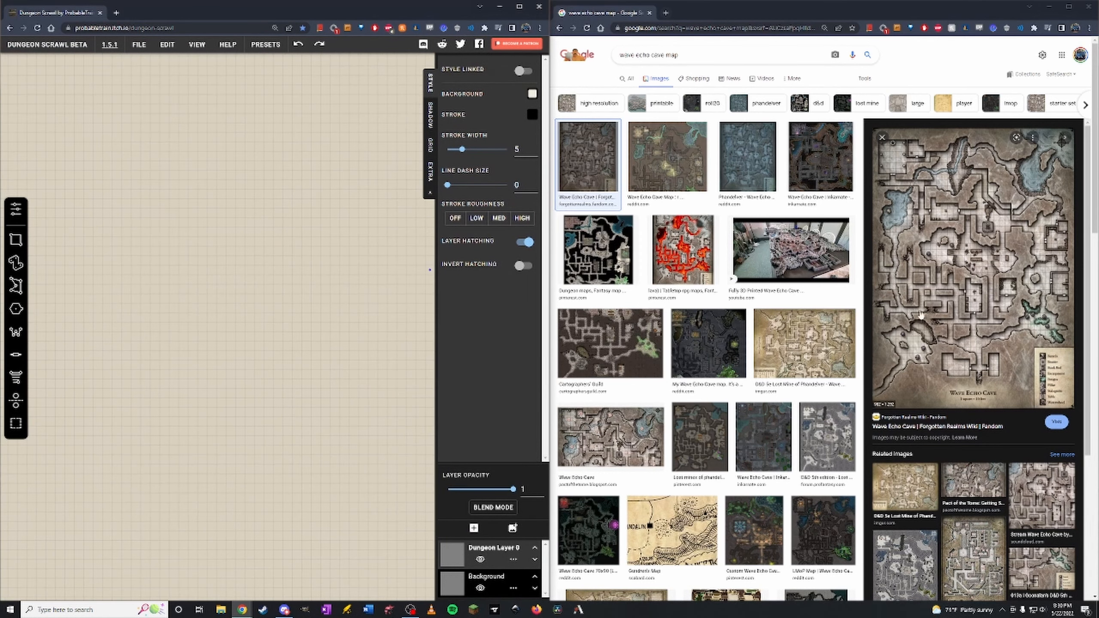
# Step: Download the previewed Wave Echo Cave map image as WaveEcho.webp
pyautogui.rightClick(940, 280)
pyautogui.click(971, 371)
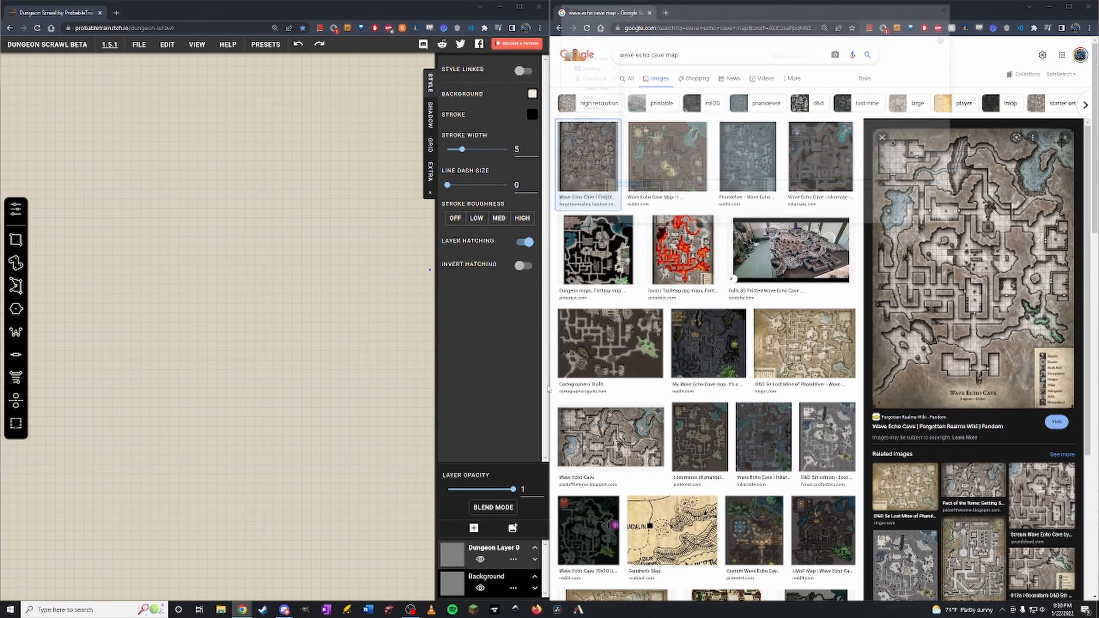
pyautogui.click(889, 217)
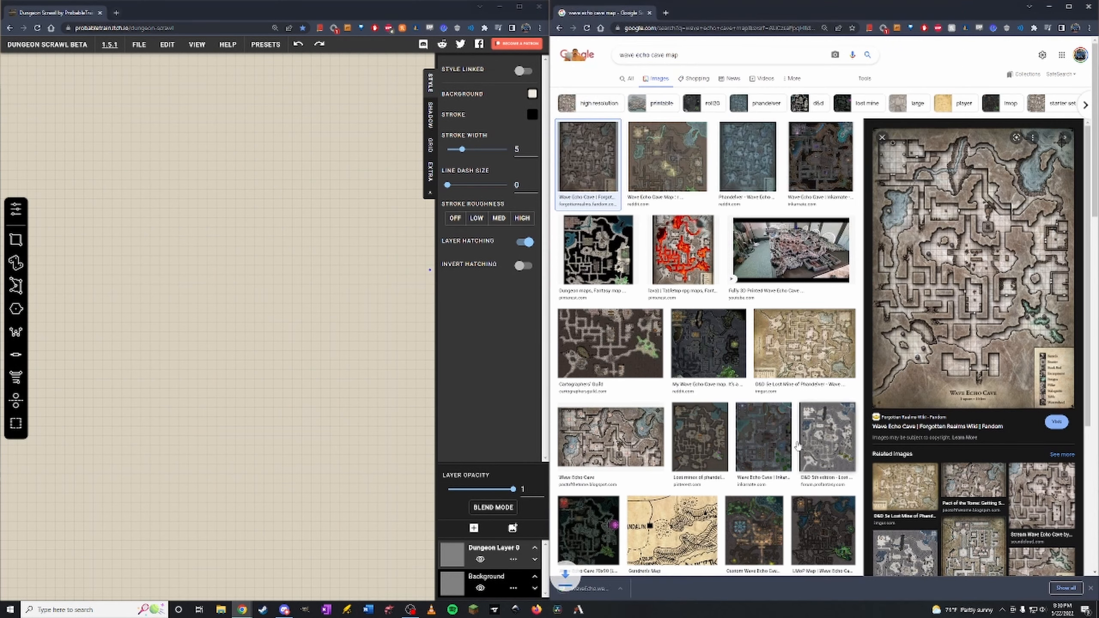
# Step: Add an image layer to the dungeon and try to upload WaveEcho.webp to it
pyautogui.click(512, 528)
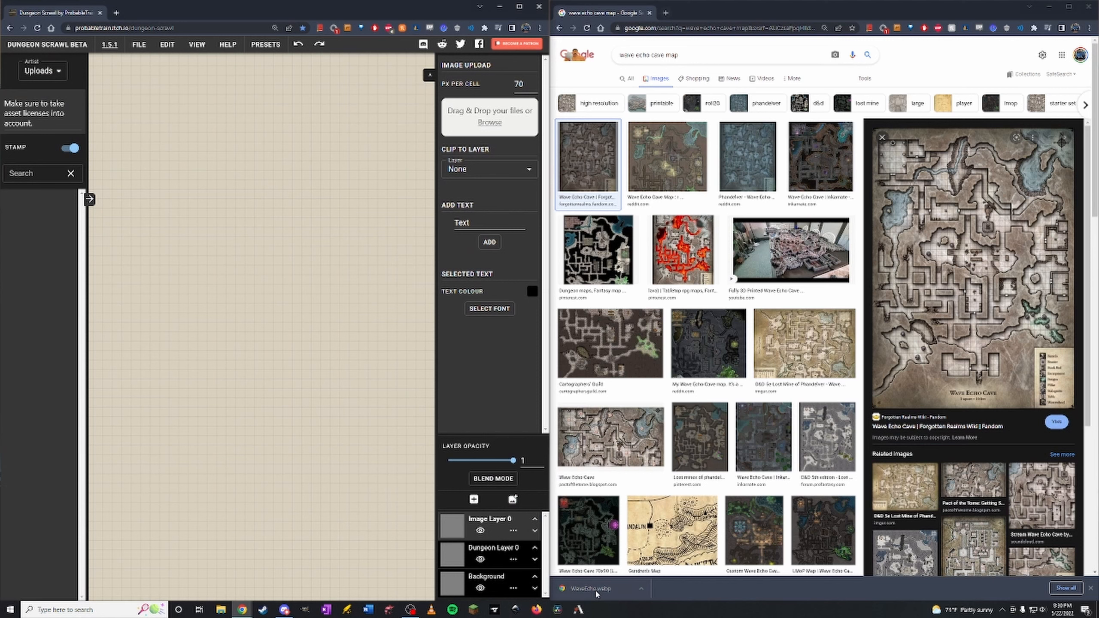
pyautogui.moveTo(593, 593); pyautogui.dragTo(478, 264)
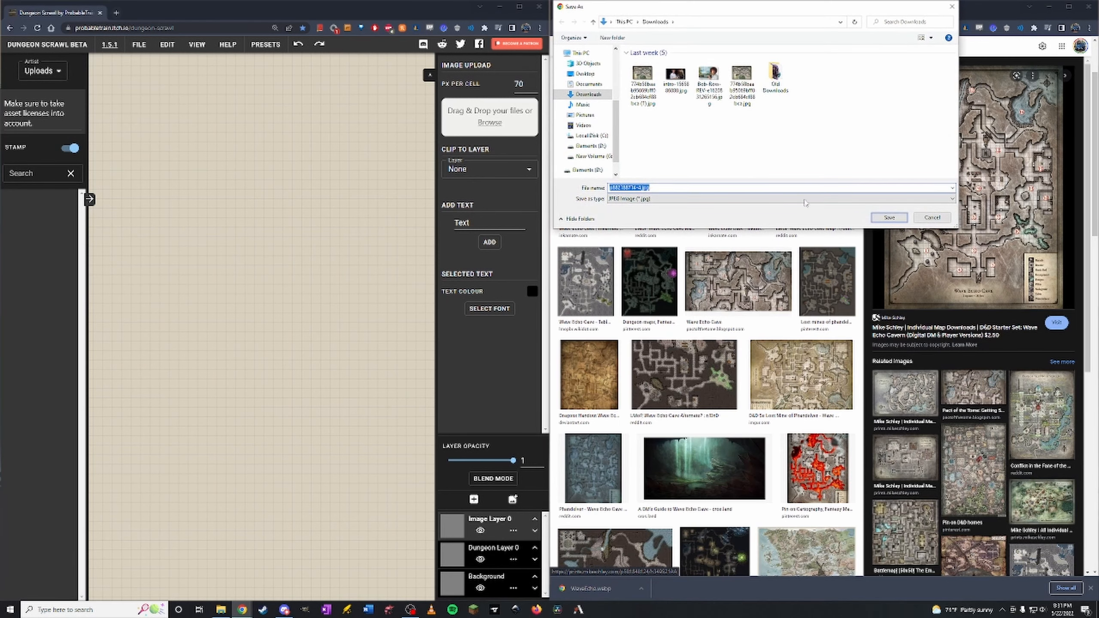
# Step: Save the JPG version of the Wave Echo Cave map to Downloads and upload it to the image layer
pyautogui.moveTo(840, 8); pyautogui.dragTo(903, 79)
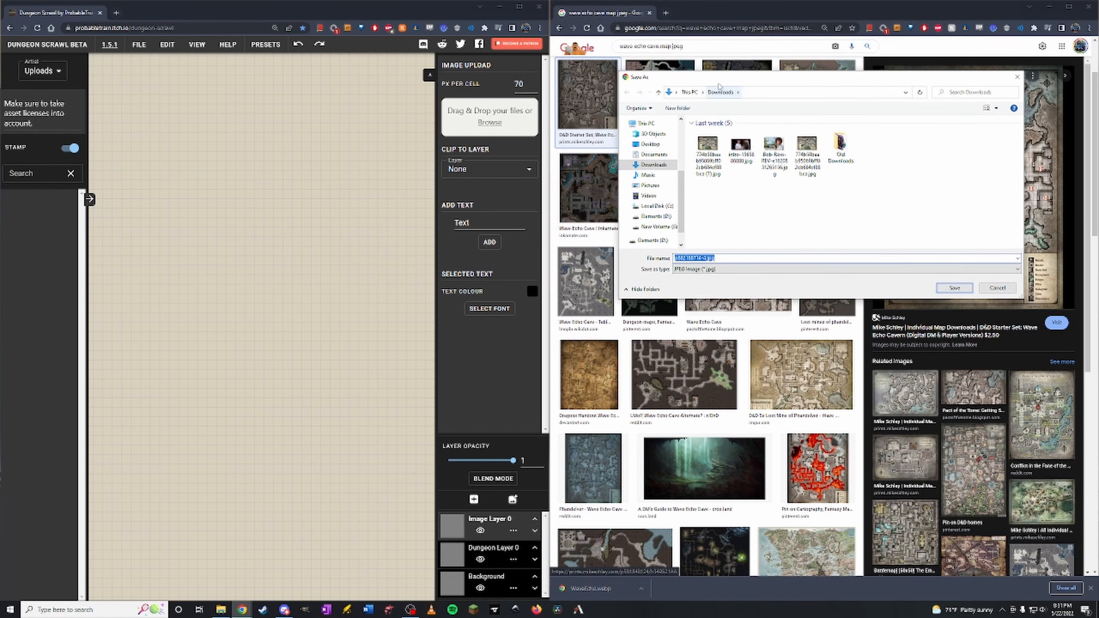
pyautogui.click(954, 287)
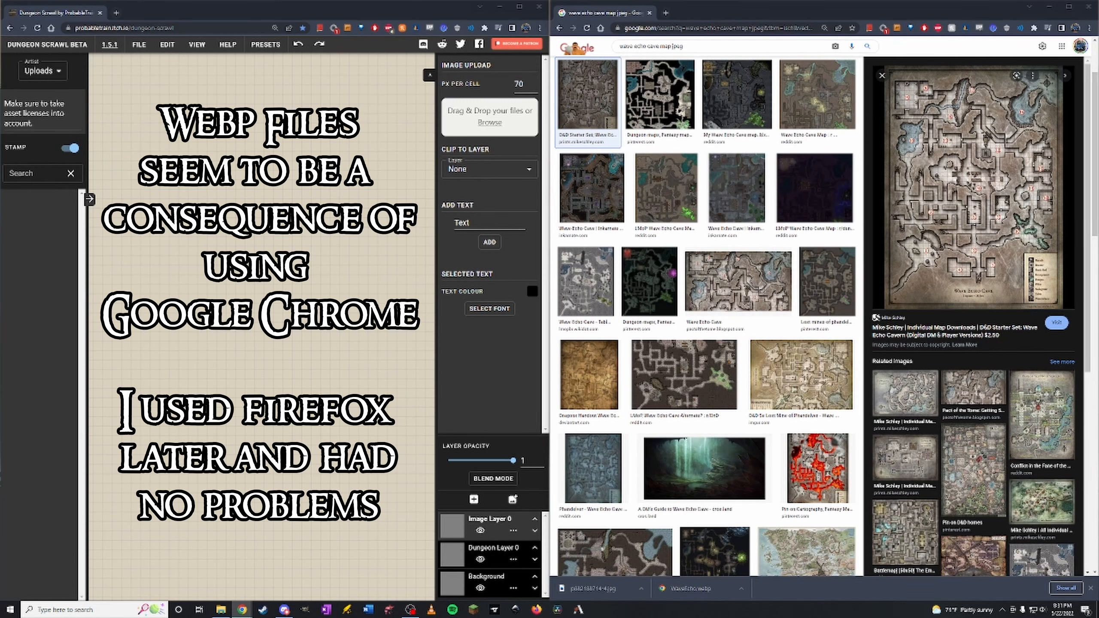
pyautogui.moveTo(930, 182); pyautogui.dragTo(481, 124)
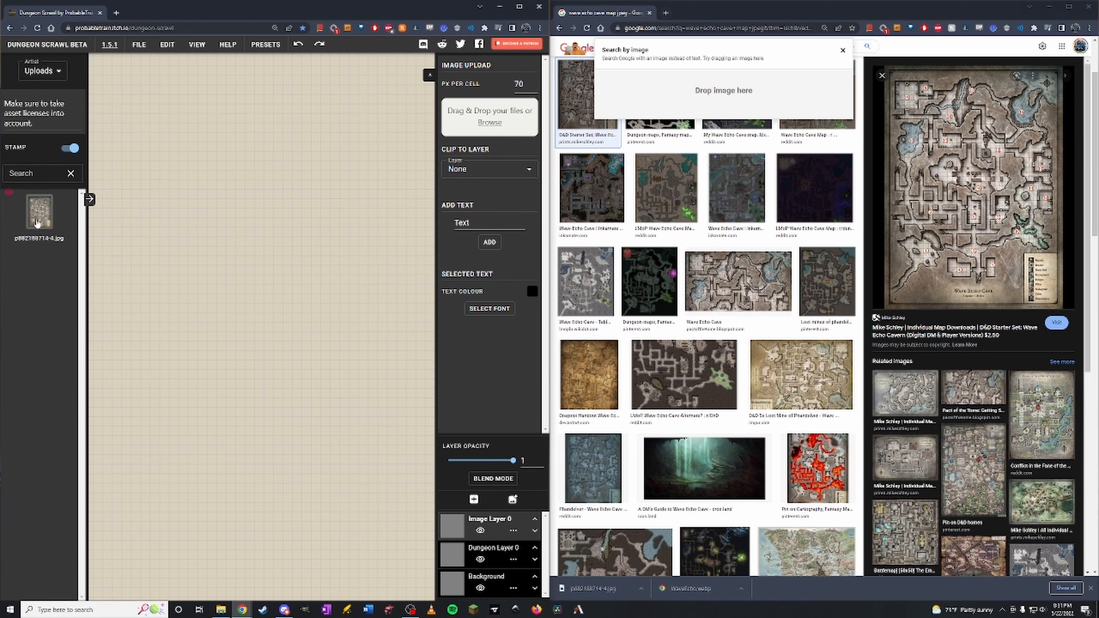
# Step: Stamp the uploaded cave map onto the canvas and maximize the Dungeon Scrawl window
pyautogui.click(49, 220)
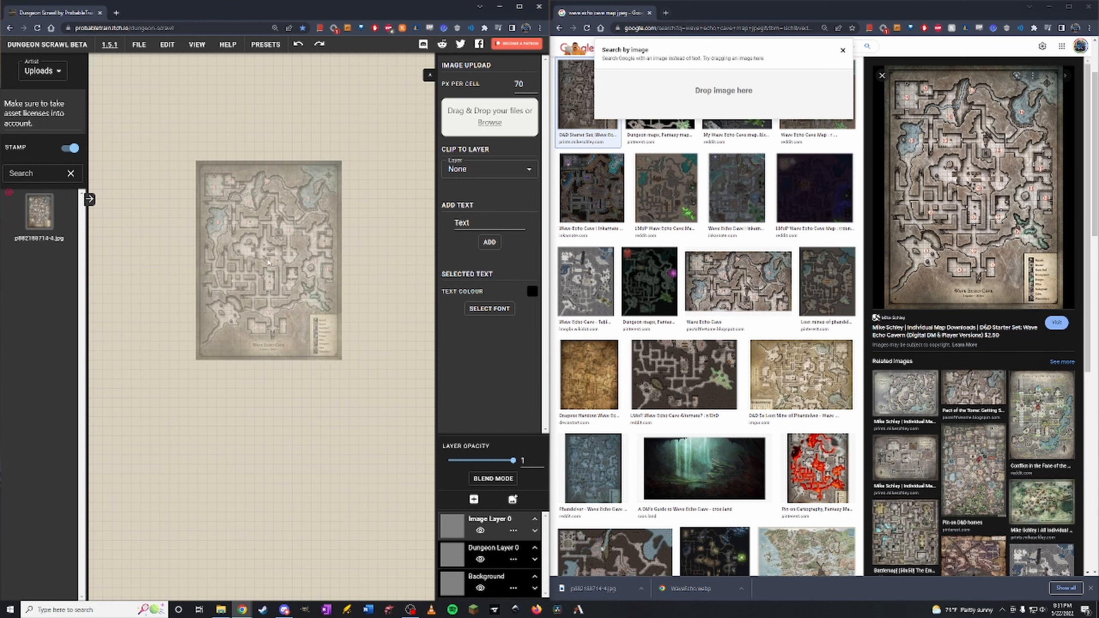
pyautogui.click(259, 264)
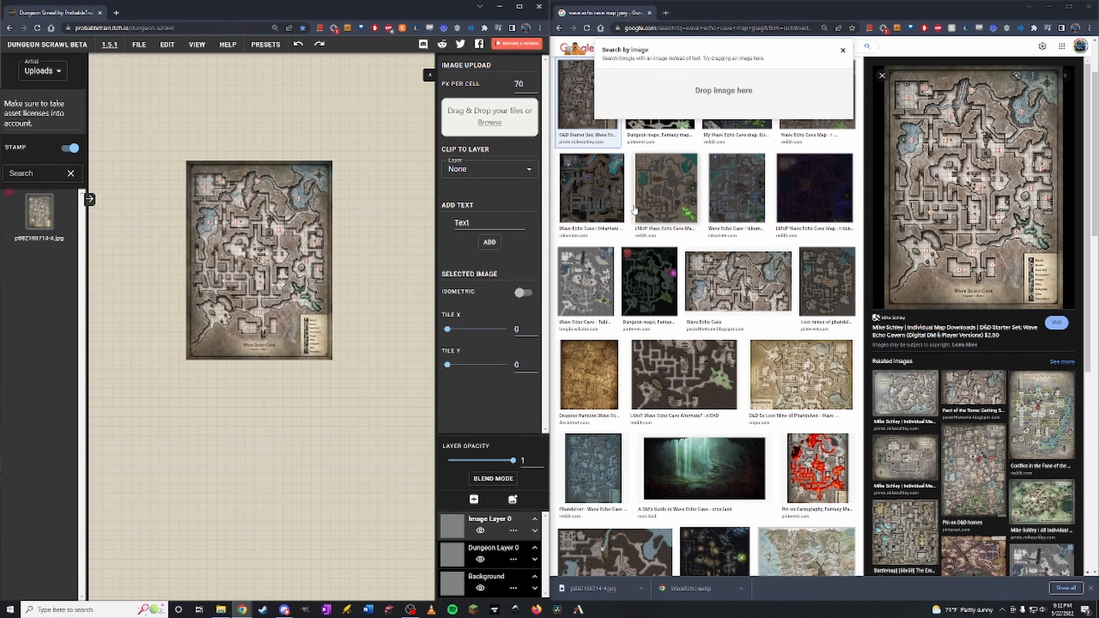
pyautogui.doubleClick(434, 12)
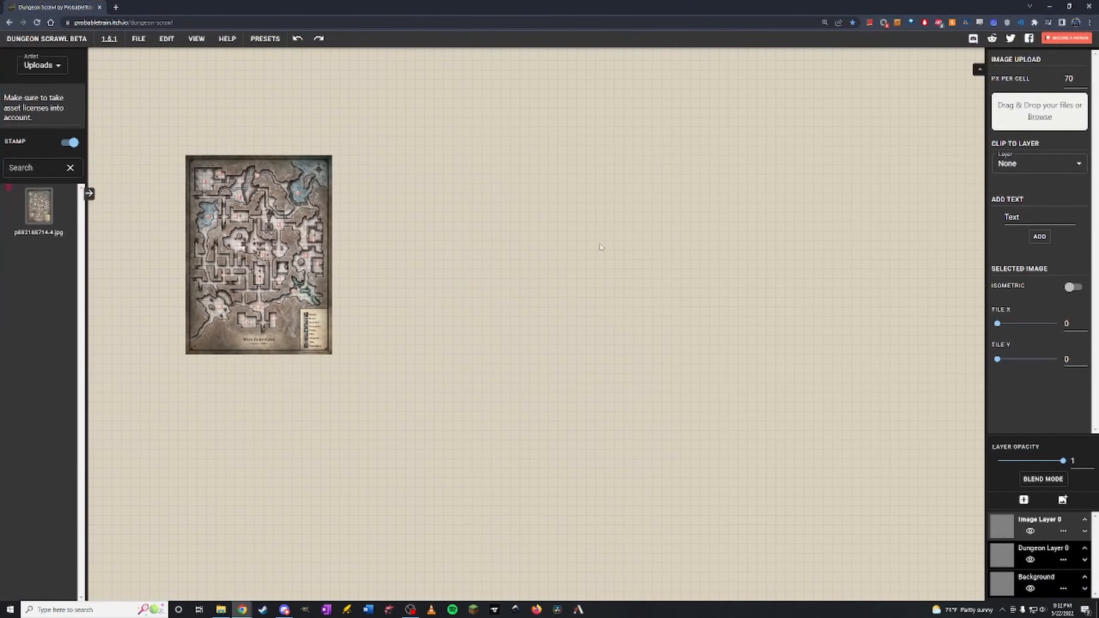
# Step: Draw a rectangle slightly larger than 35 by 45 cells on Dungeon Layer 0, in the empty space beside the cave map
pyautogui.scroll(2, 350, 319)
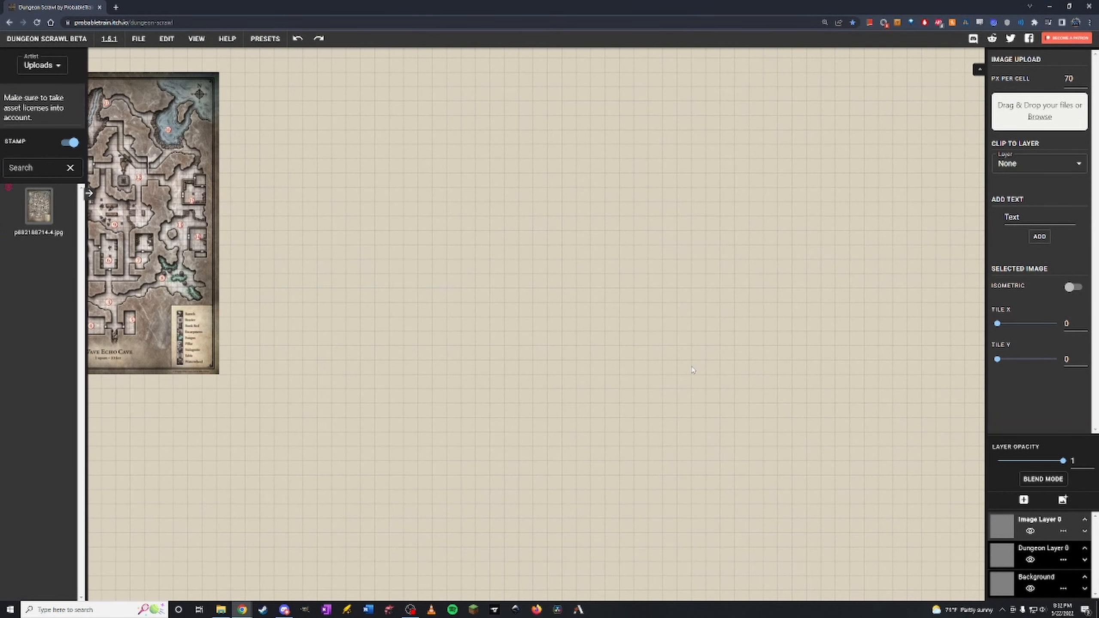
pyautogui.moveTo(331, 287); pyautogui.dragTo(768, 380)
pyautogui.scroll(4, 661, 371)
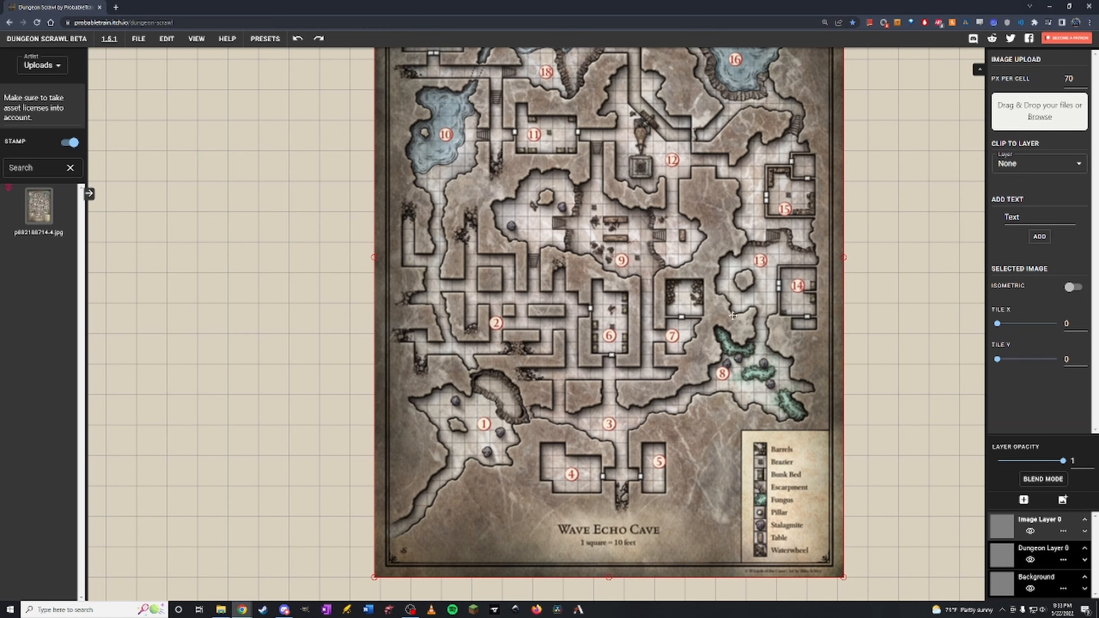
pyautogui.scroll(-6, 757, 273)
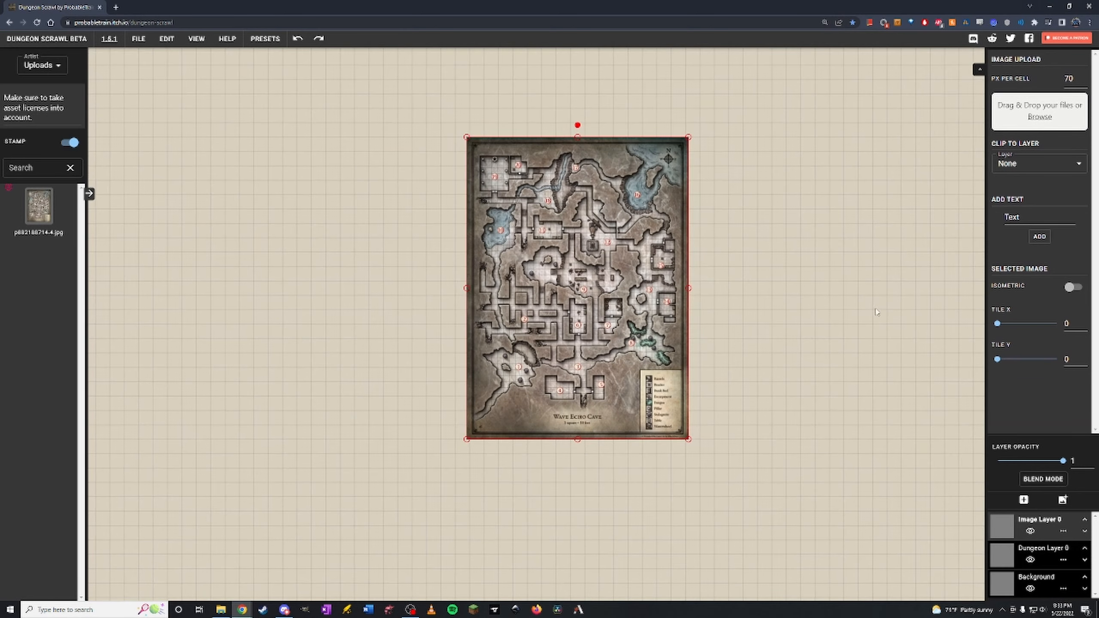
pyautogui.moveTo(751, 281); pyautogui.dragTo(500, 291)
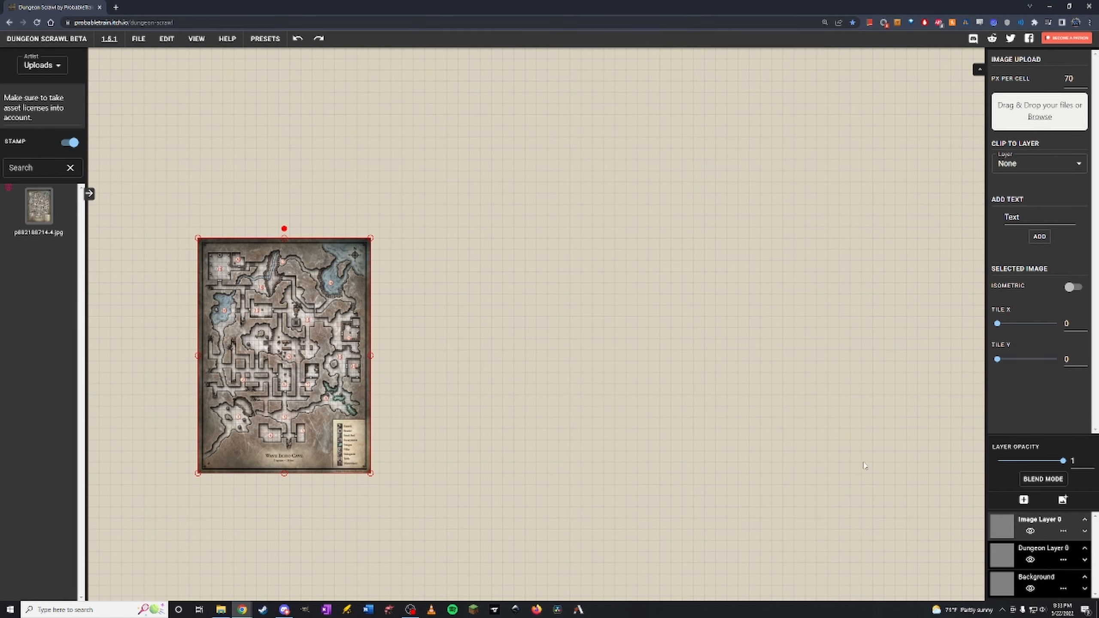
pyautogui.click(997, 559)
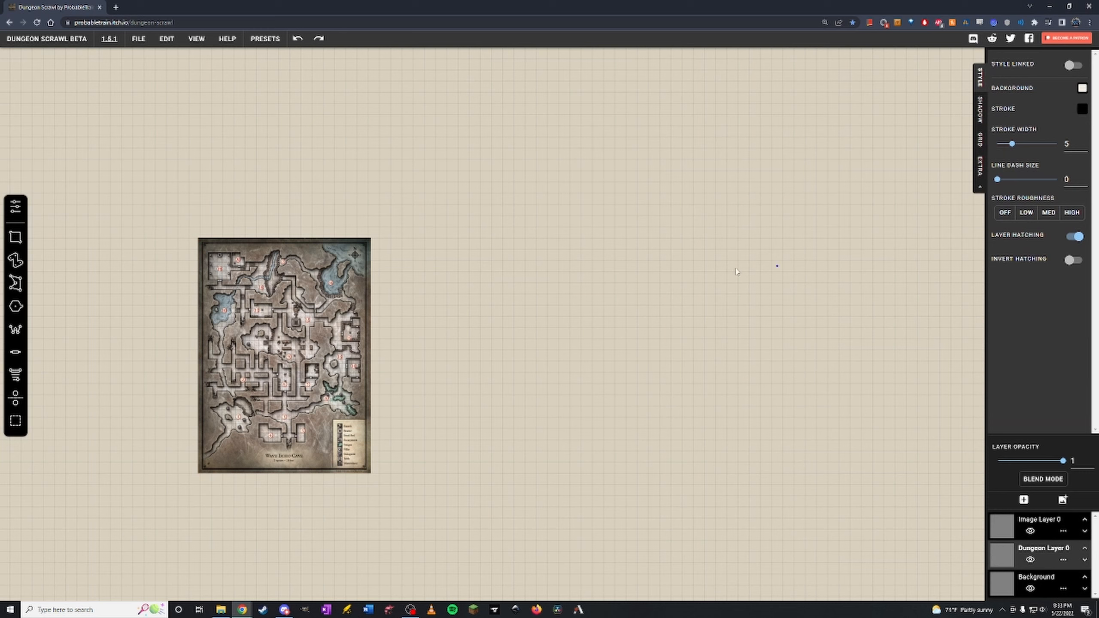
pyautogui.click(15, 237)
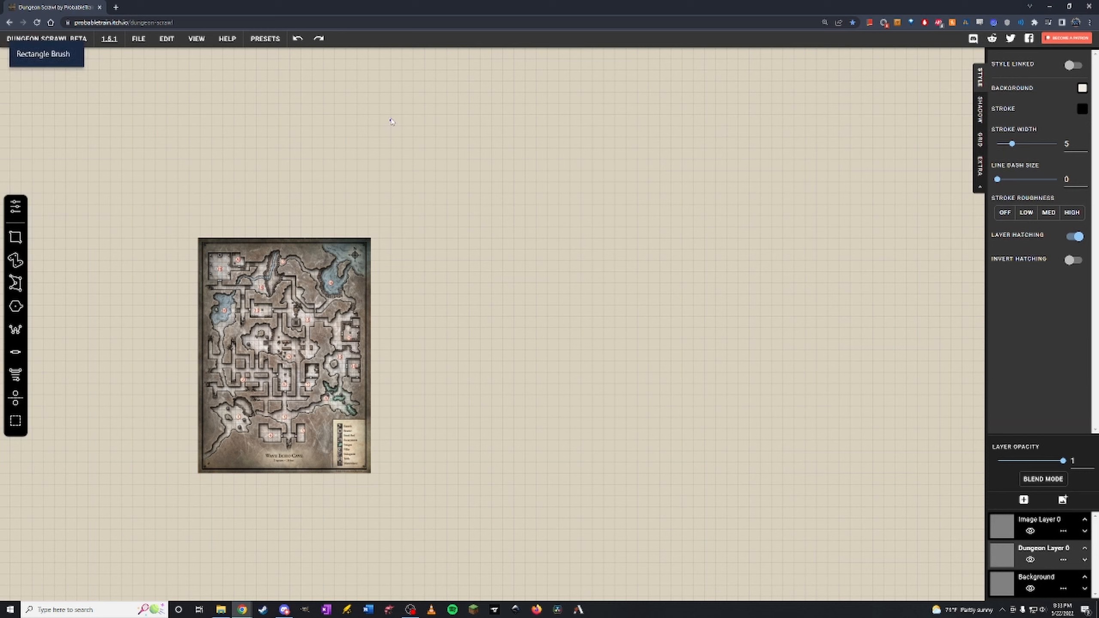
pyautogui.moveTo(390, 81)
pyautogui.mouseDown()
pyautogui.moveTo(498, 197)
pyautogui.moveTo(591, 361)
pyautogui.moveTo(615, 486)
pyautogui.moveTo(662, 551)
pyautogui.moveTo(690, 582)
pyautogui.moveTo(742, 576)
pyautogui.moveTo(756, 550)
pyautogui.moveTo(752, 569)
pyautogui.moveTo(765, 565)
pyautogui.mouseUp()
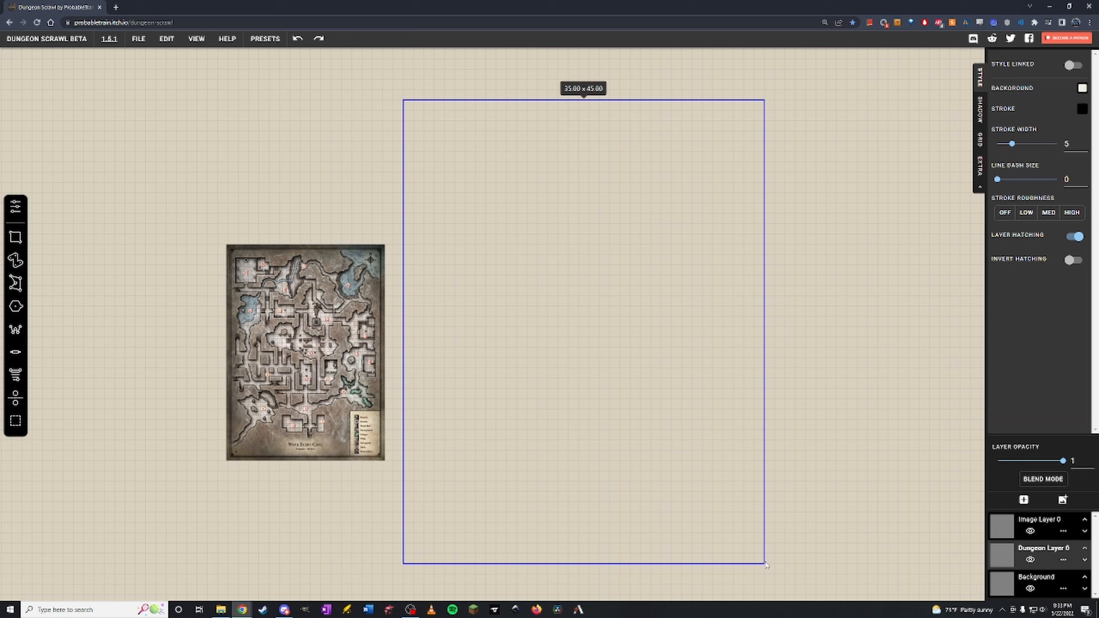
pyautogui.moveTo(765, 565)
pyautogui.mouseDown()
pyautogui.moveTo(768, 585)
pyautogui.moveTo(787, 588)
pyautogui.mouseUp()
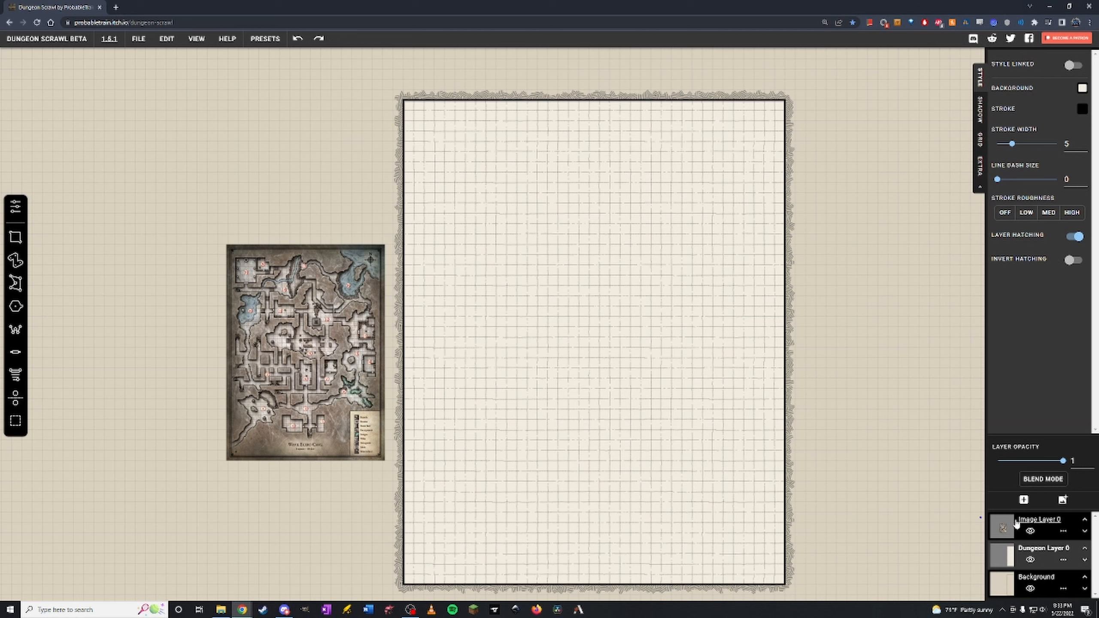
# Step: Move the cave map onto the drawn grid rectangle, enlarge it to match the grid, and set Image Layer 0's opacity to 0.12
pyautogui.click(1003, 532)
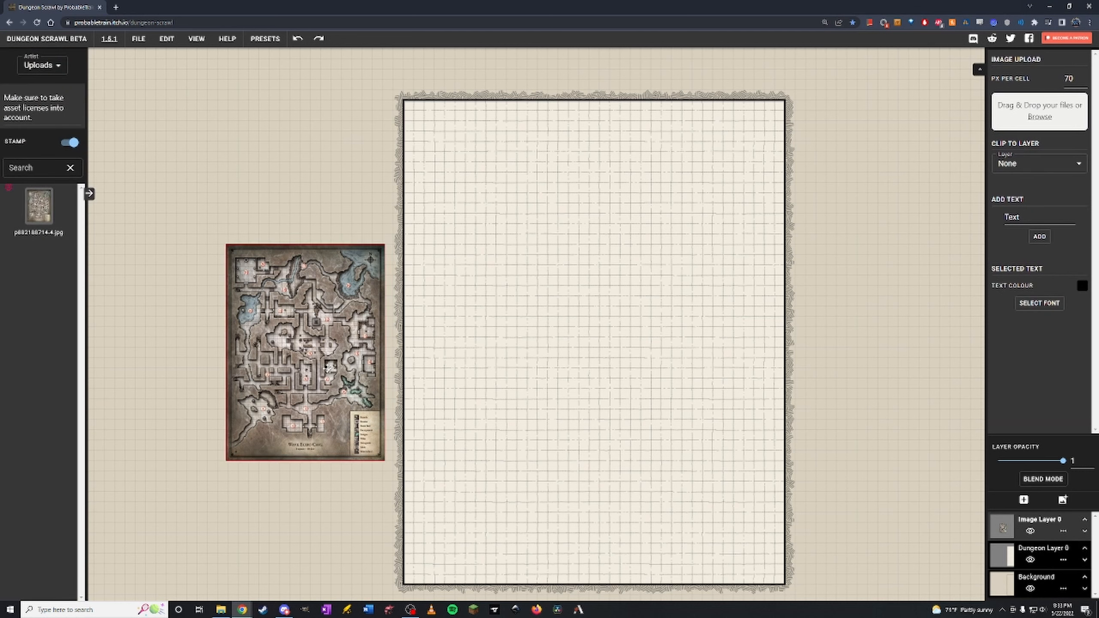
pyautogui.moveTo(308, 359); pyautogui.dragTo(493, 226)
pyautogui.moveTo(572, 329); pyautogui.dragTo(781, 560)
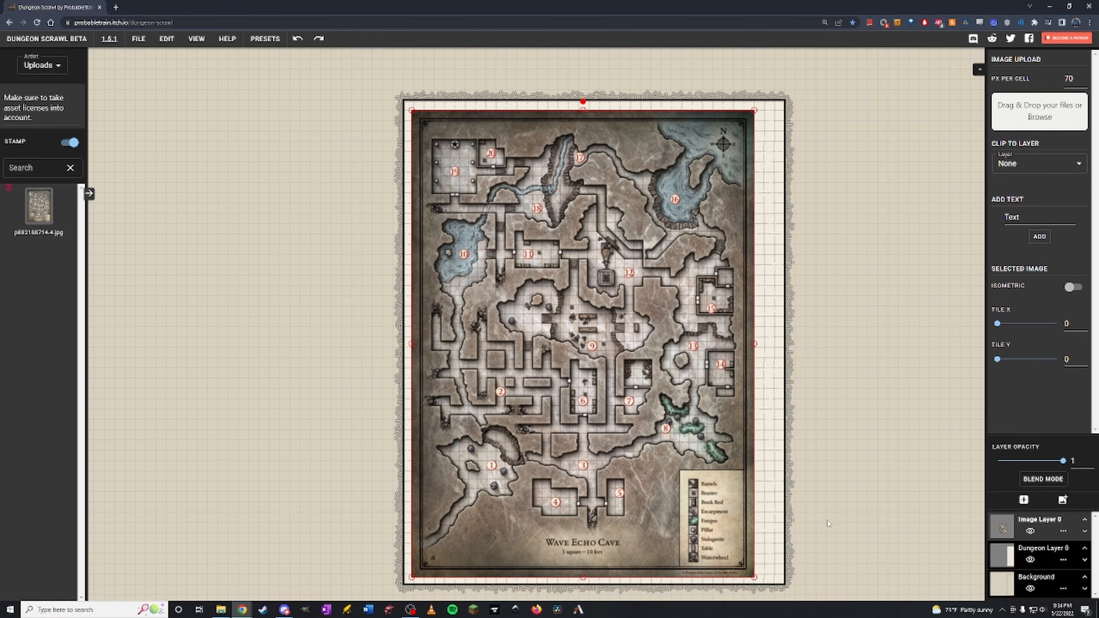
pyautogui.scroll(-5, 827, 528)
pyautogui.moveTo(741, 342); pyautogui.dragTo(770, 365)
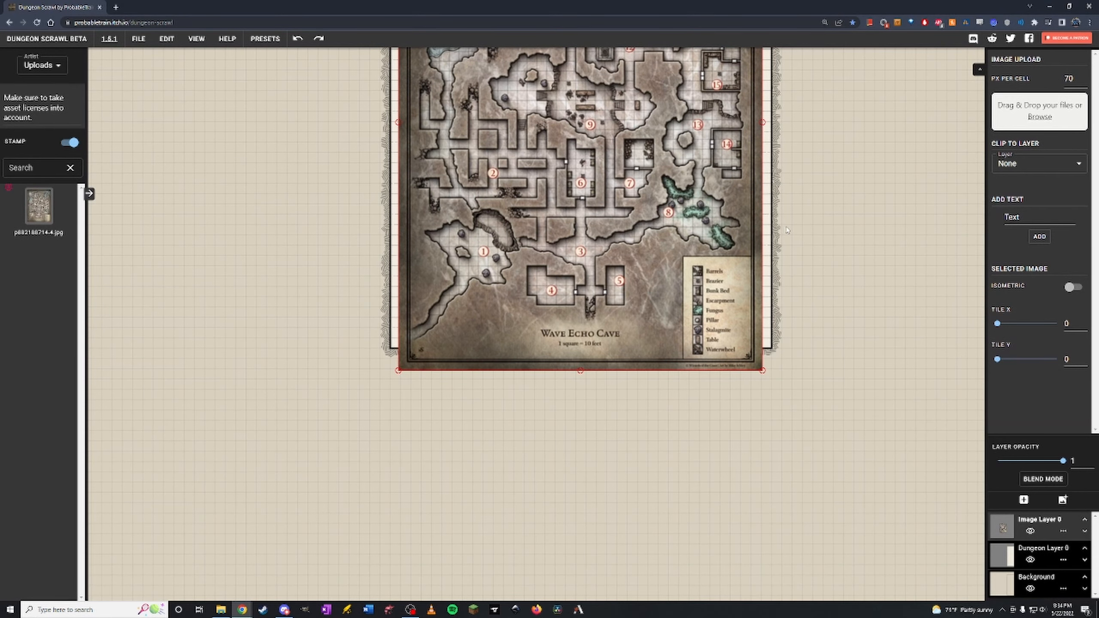
pyautogui.scroll(5, 786, 230)
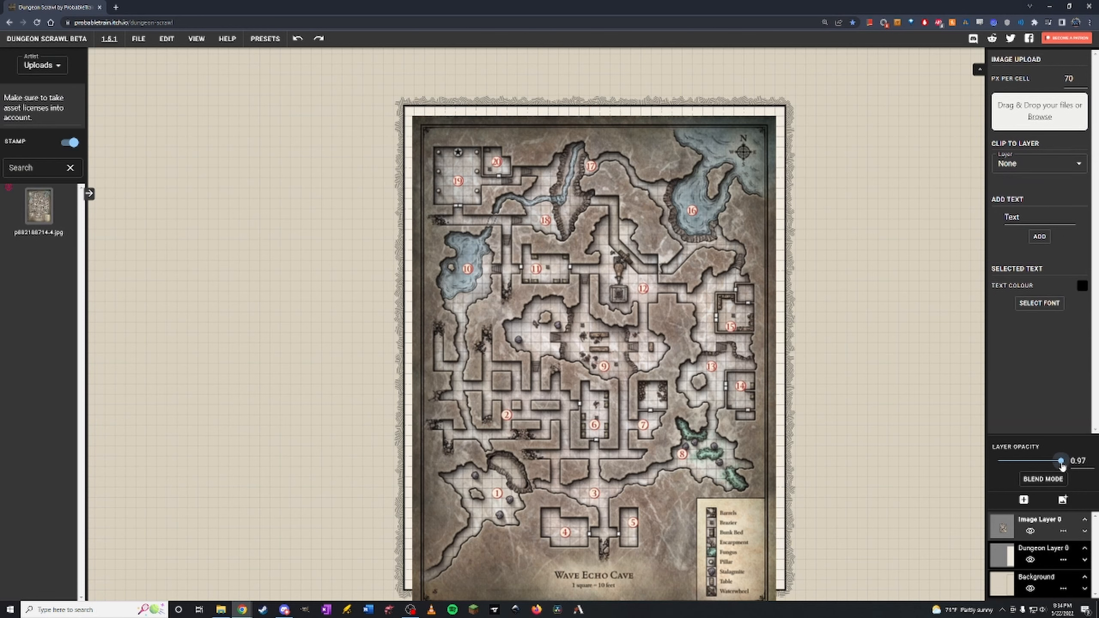
pyautogui.moveTo(1063, 460); pyautogui.dragTo(1006, 462)
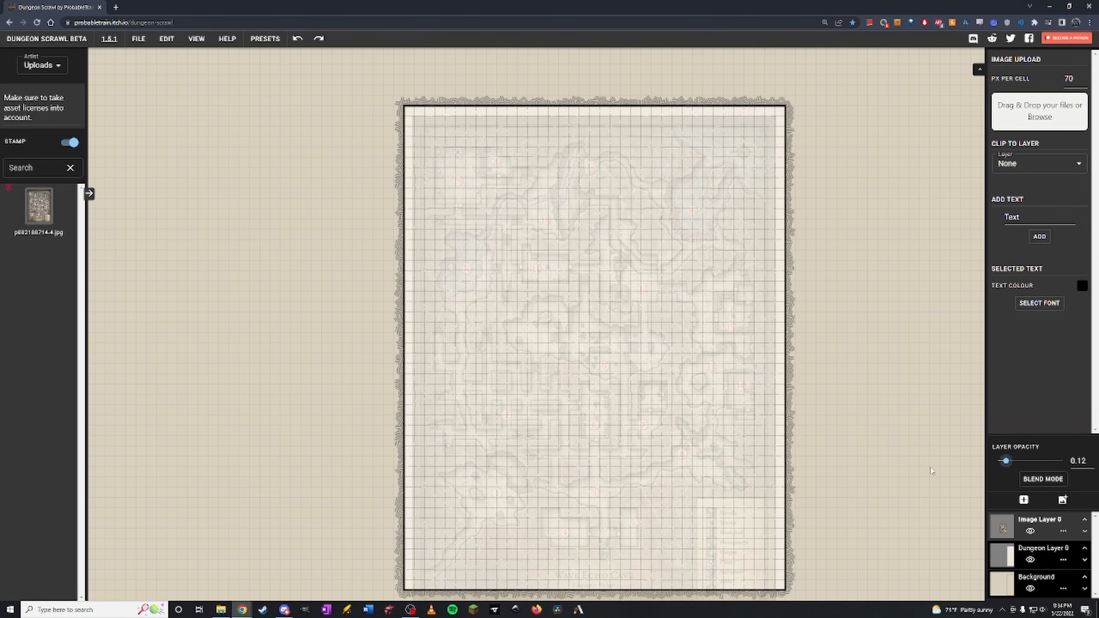
pyautogui.moveTo(896, 488); pyautogui.dragTo(880, 468)
# Step: Erase the entire grid rectangle from Dungeon Layer 0 using the Rectangle tool with Erase enabled
pyautogui.click(996, 558)
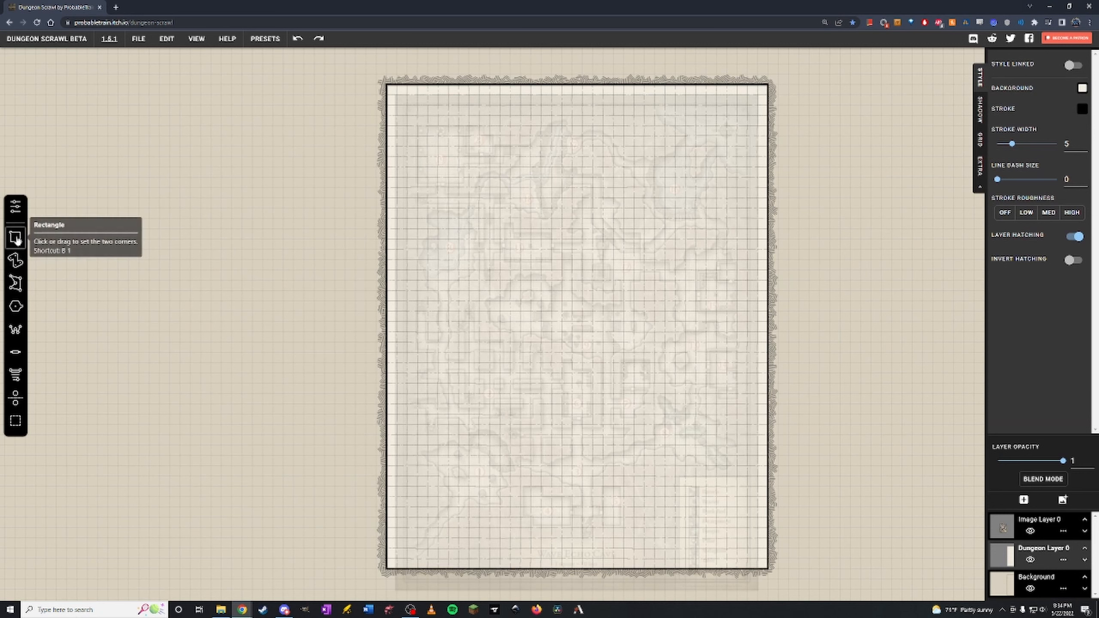
pyautogui.click(17, 209)
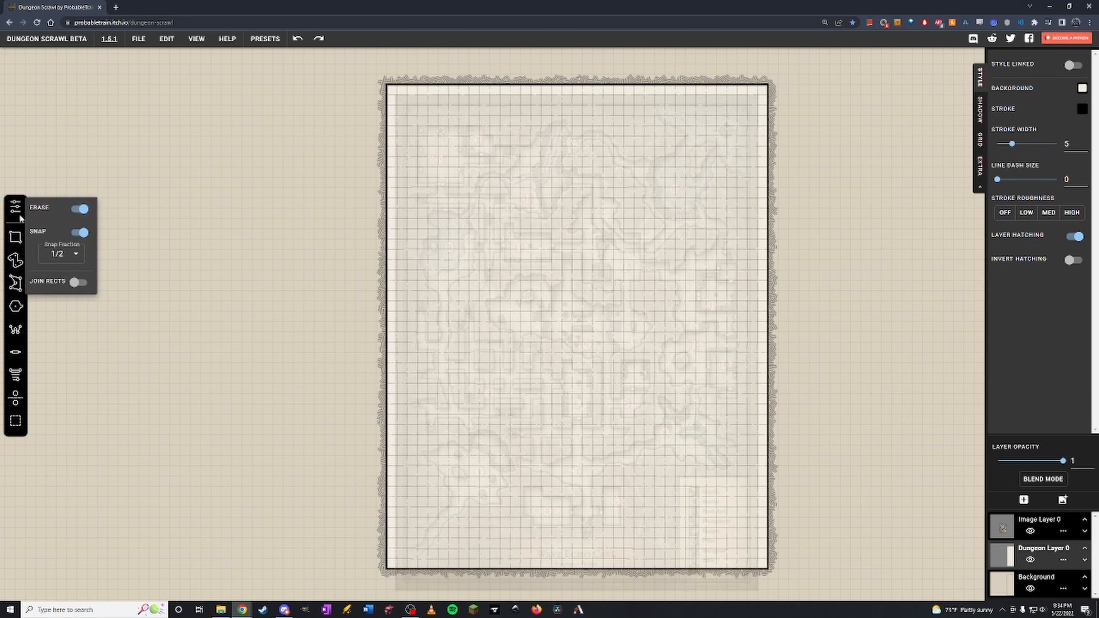
pyautogui.click(16, 238)
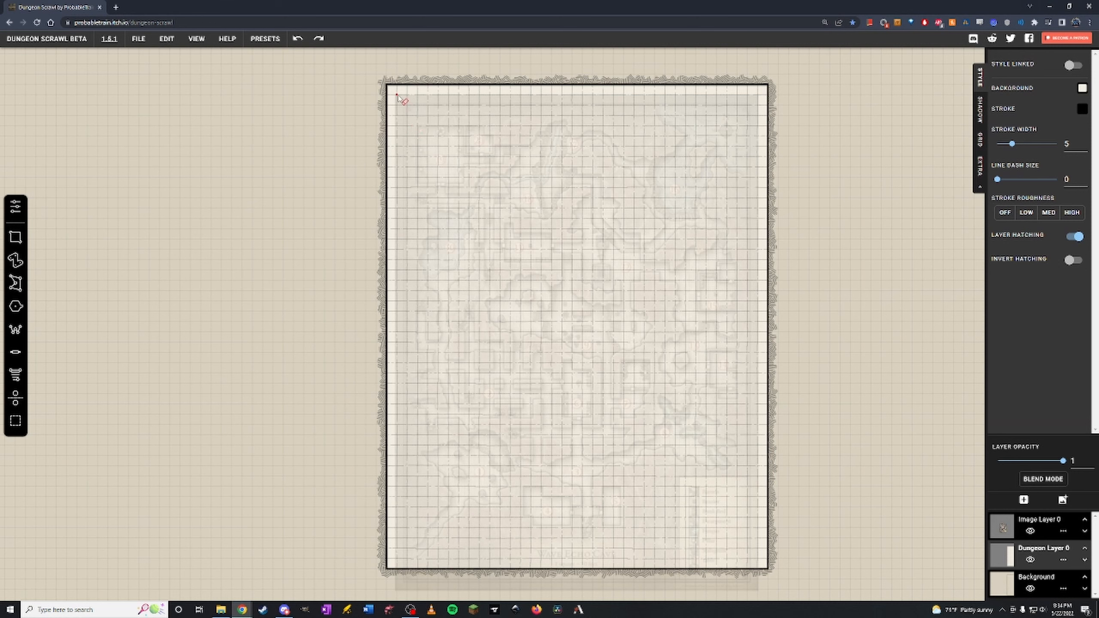
pyautogui.moveTo(397, 95); pyautogui.dragTo(762, 587)
pyautogui.rightClick(762, 587)
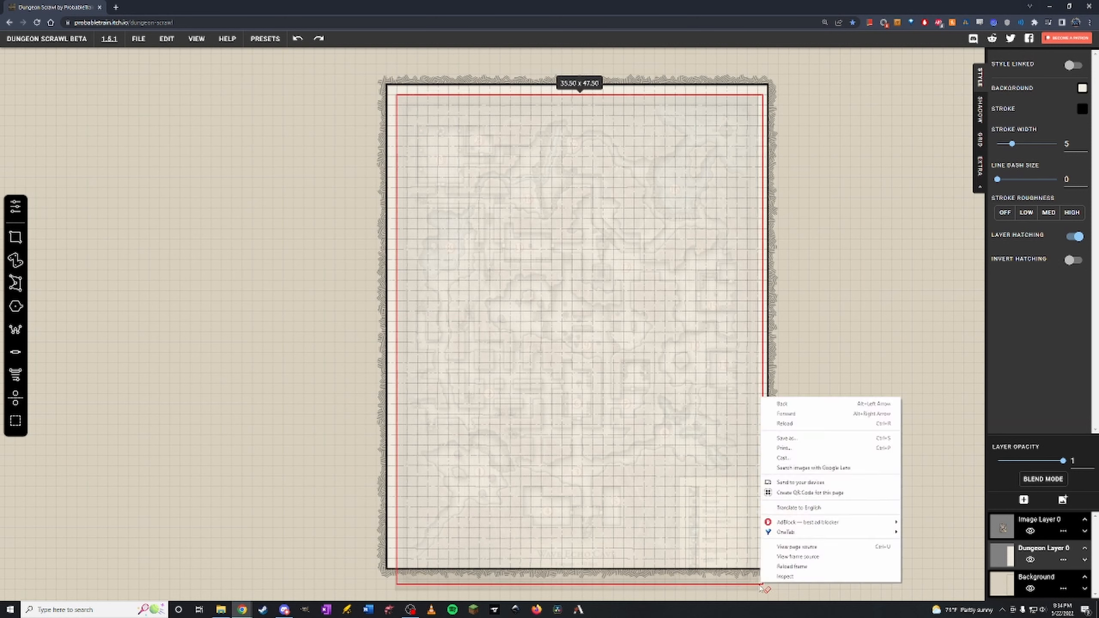
pyautogui.click(760, 585)
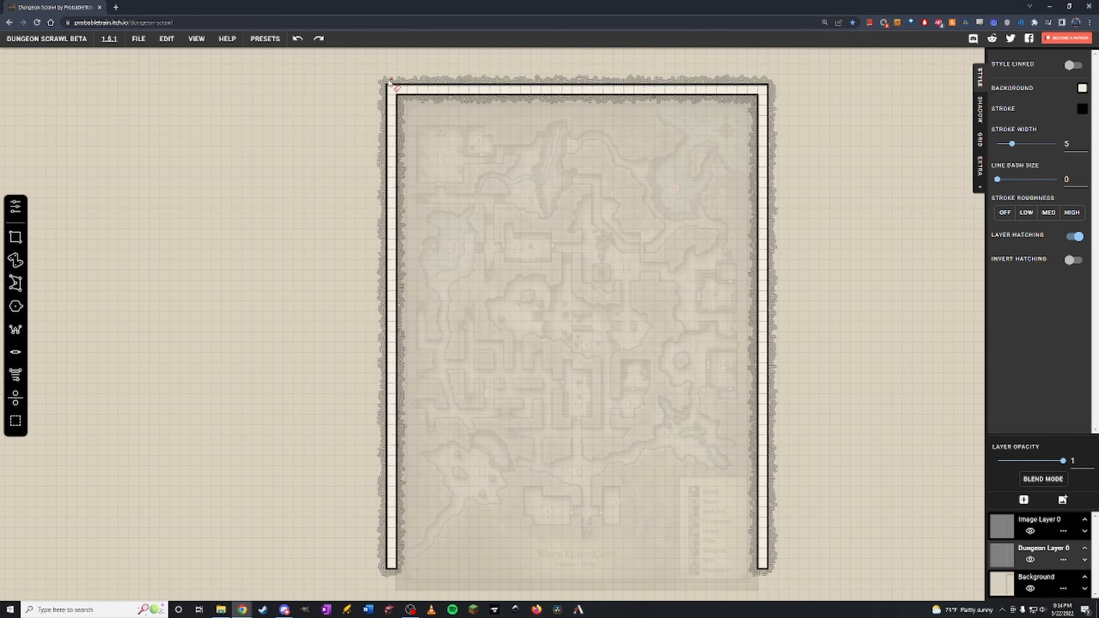
pyautogui.moveTo(376, 74); pyautogui.dragTo(786, 594)
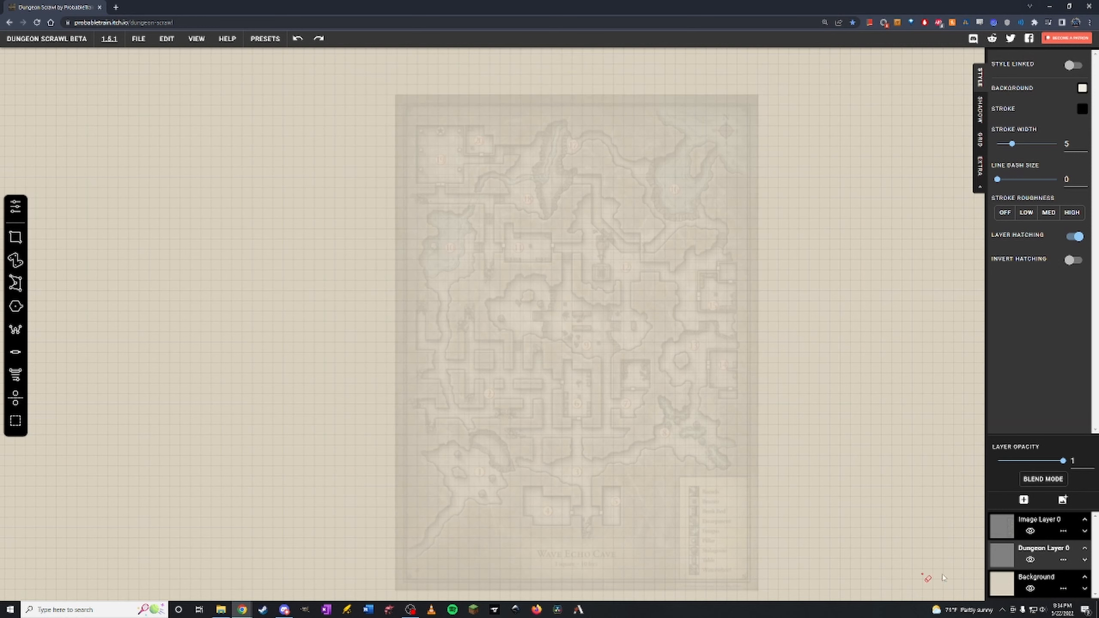
# Step: Raise Image Layer 0's opacity slightly so the map is easier to trace, and return to Dungeon Layer 0
pyautogui.click(999, 528)
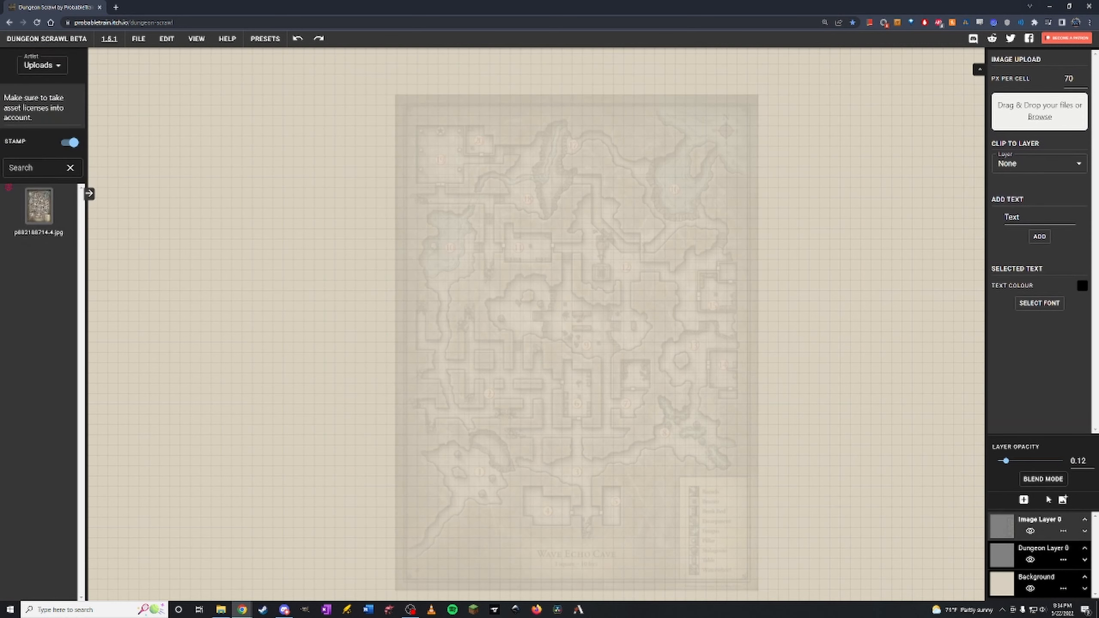
pyautogui.moveTo(1006, 461); pyautogui.dragTo(1015, 463)
pyautogui.click(1000, 564)
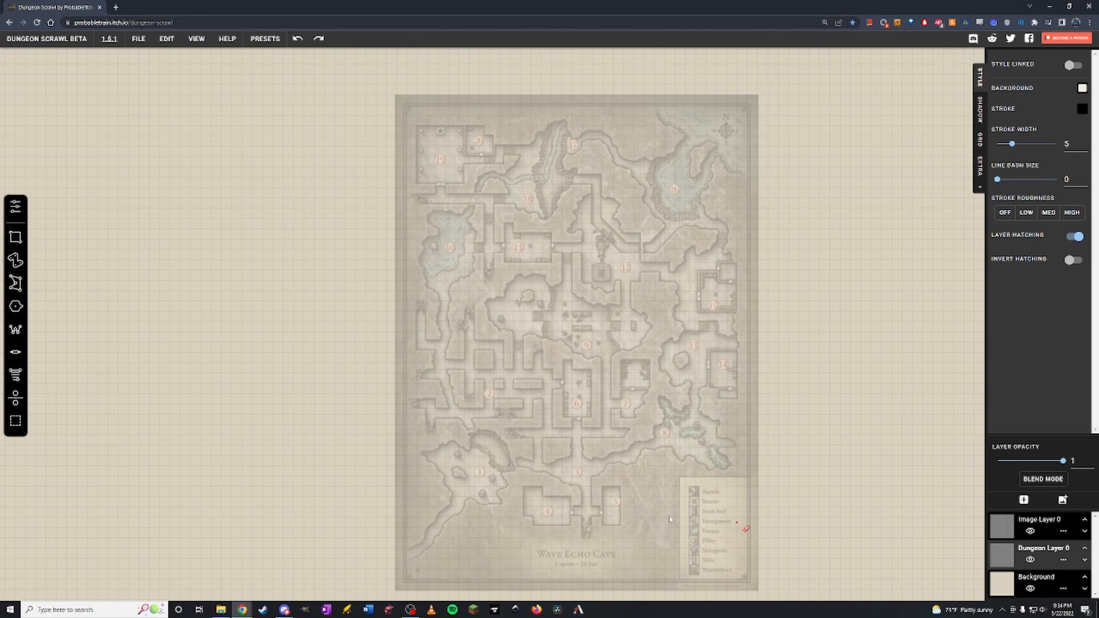
# Step: Set up the Rectangle Brush for tracing with Erase and Snap turned off
pyautogui.scroll(3, 591, 504)
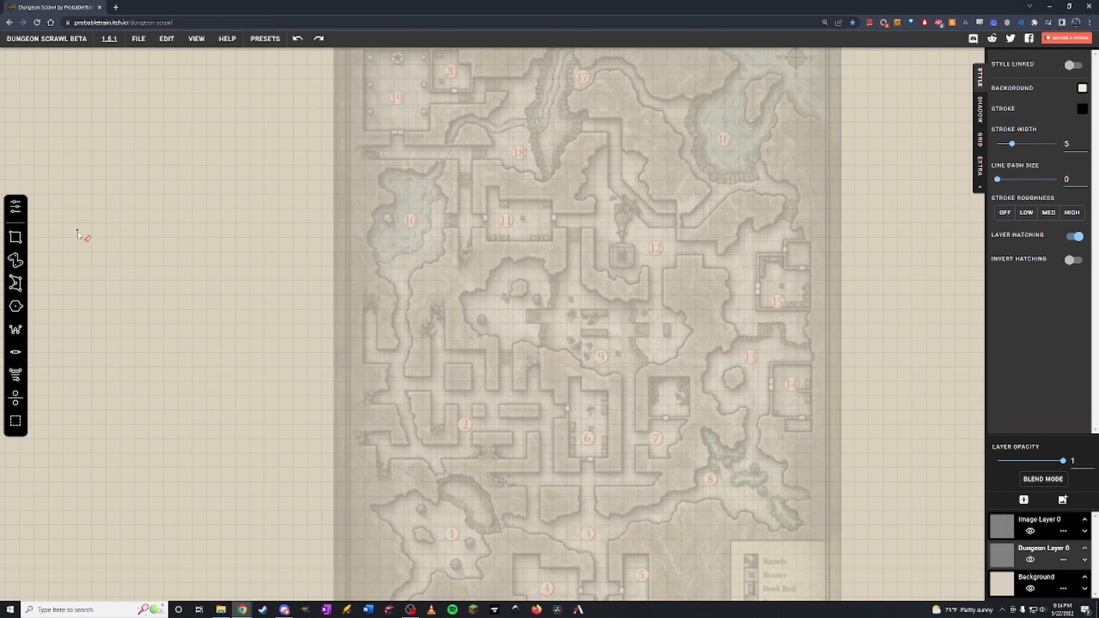
pyautogui.click(12, 236)
pyautogui.click(15, 207)
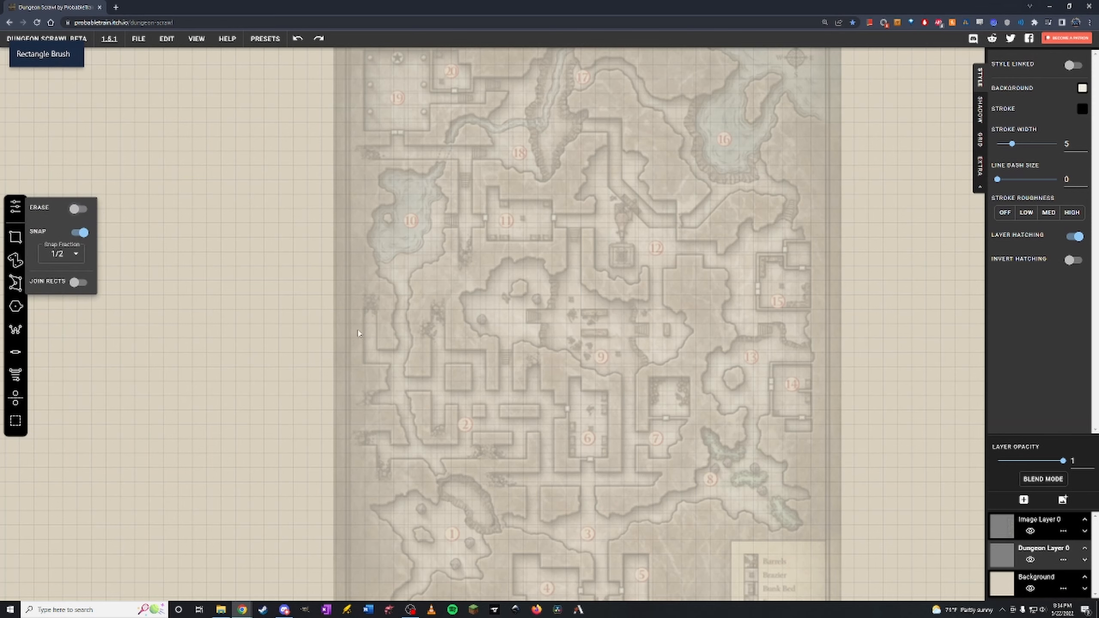
pyautogui.click(79, 208)
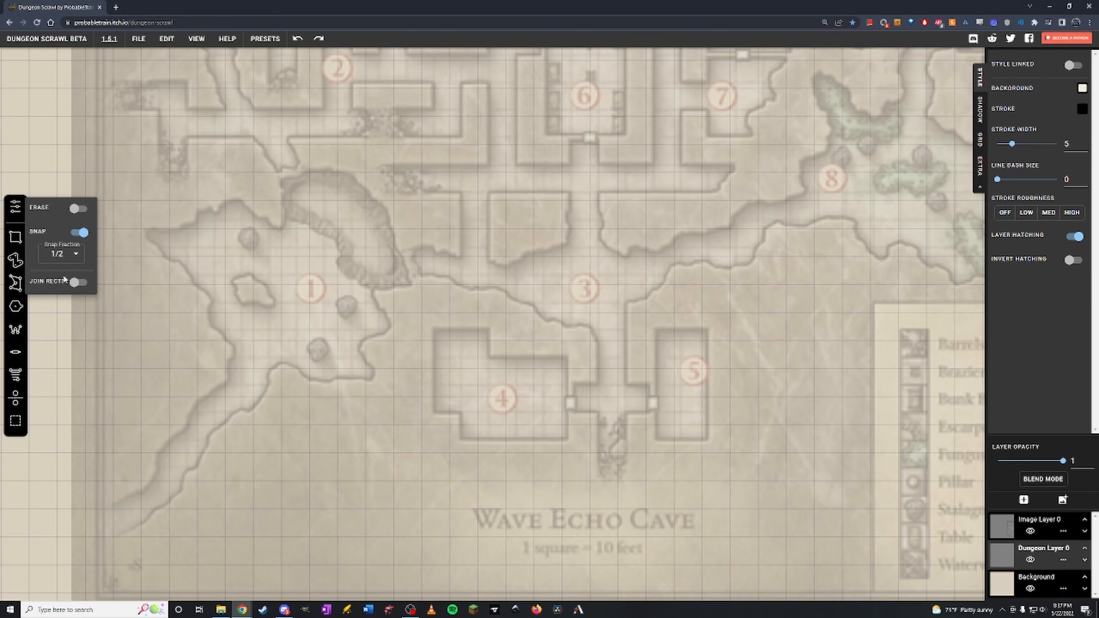
pyautogui.click(79, 232)
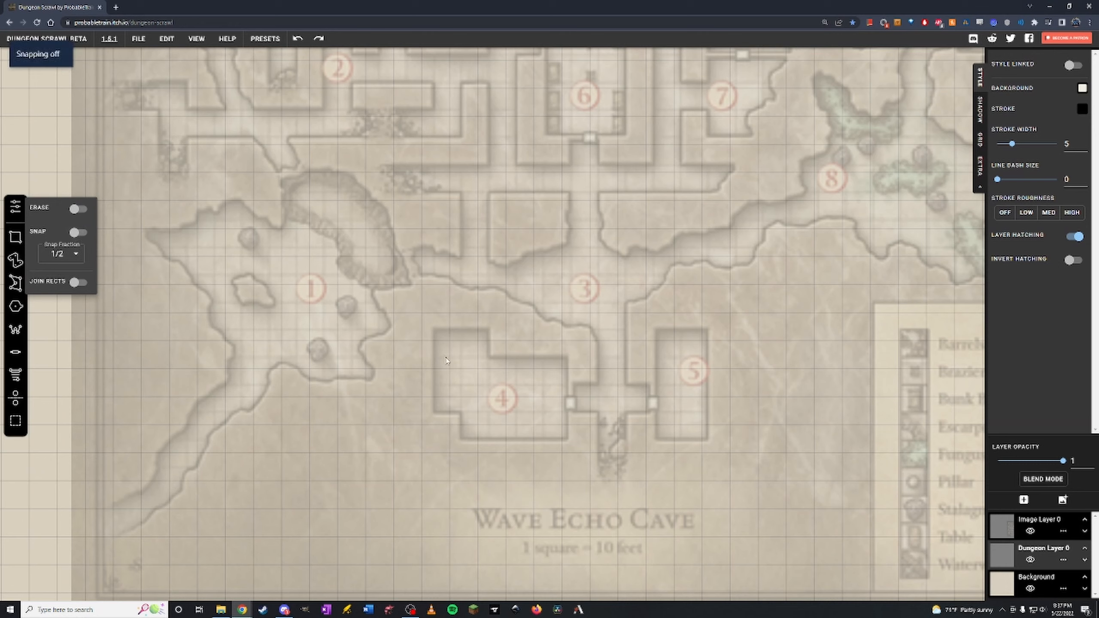
# Step: Trace room 4 with overlapping rectangles and place doors on its east wall and at room 5's west entrance
pyautogui.moveTo(432, 331)
pyautogui.mouseDown()
pyautogui.moveTo(504, 418)
pyautogui.moveTo(489, 417)
pyautogui.moveTo(554, 385)
pyautogui.moveTo(567, 359)
pyautogui.mouseUp()
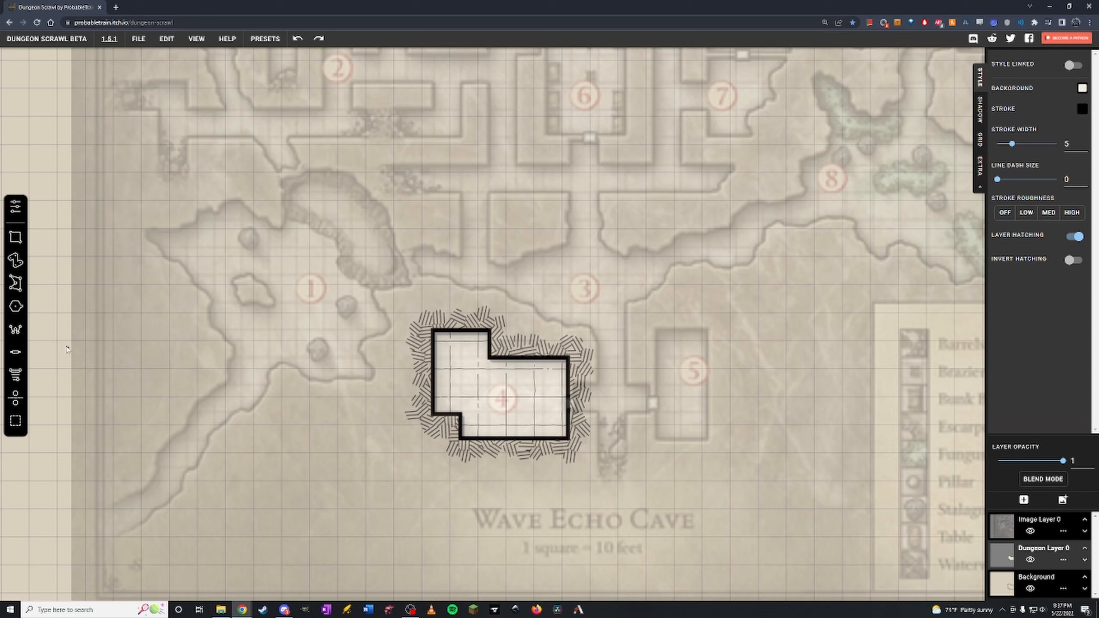
pyautogui.click(15, 352)
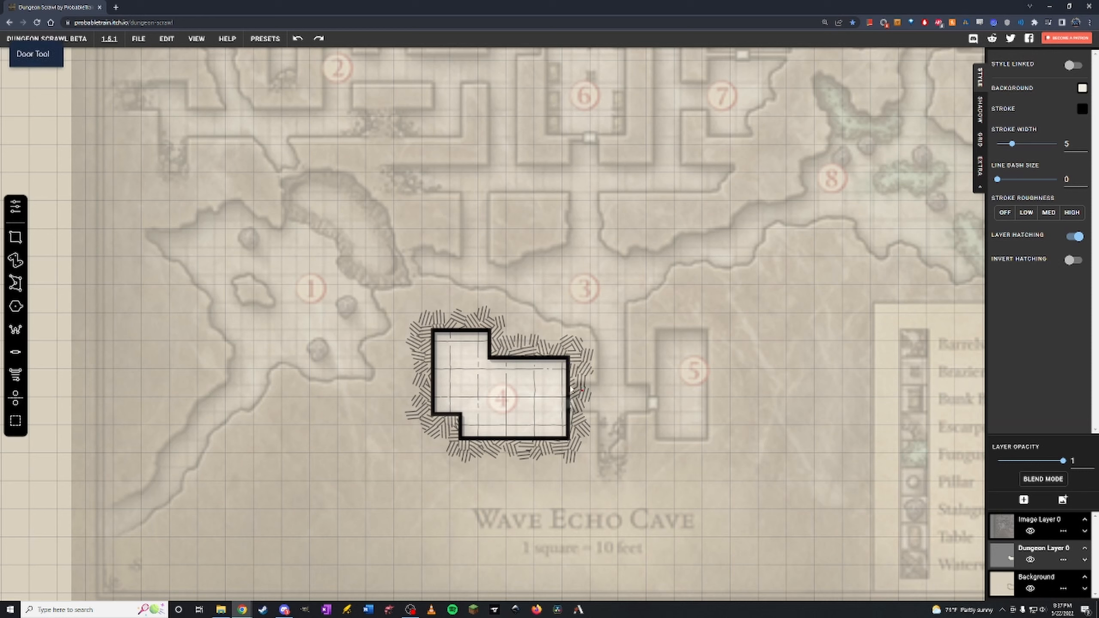
pyautogui.moveTo(568, 391); pyautogui.dragTo(570, 417)
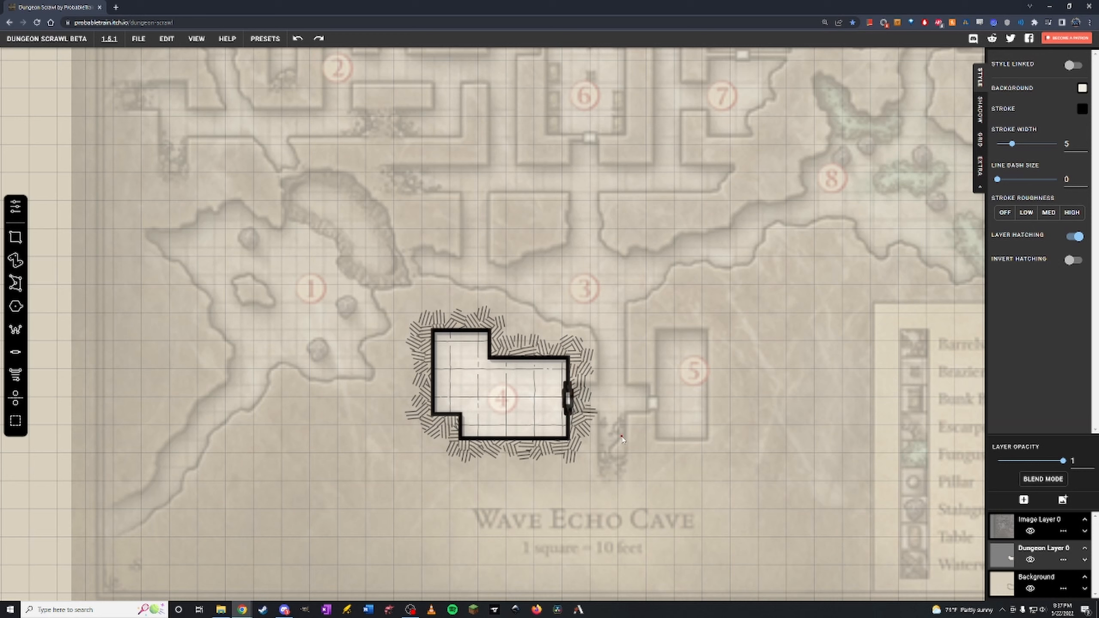
pyautogui.moveTo(654, 401); pyautogui.dragTo(653, 416)
# Step: Trace room 5 and the narrow north-south corridor between rooms 4 and 5 with rectangles
pyautogui.click(15, 243)
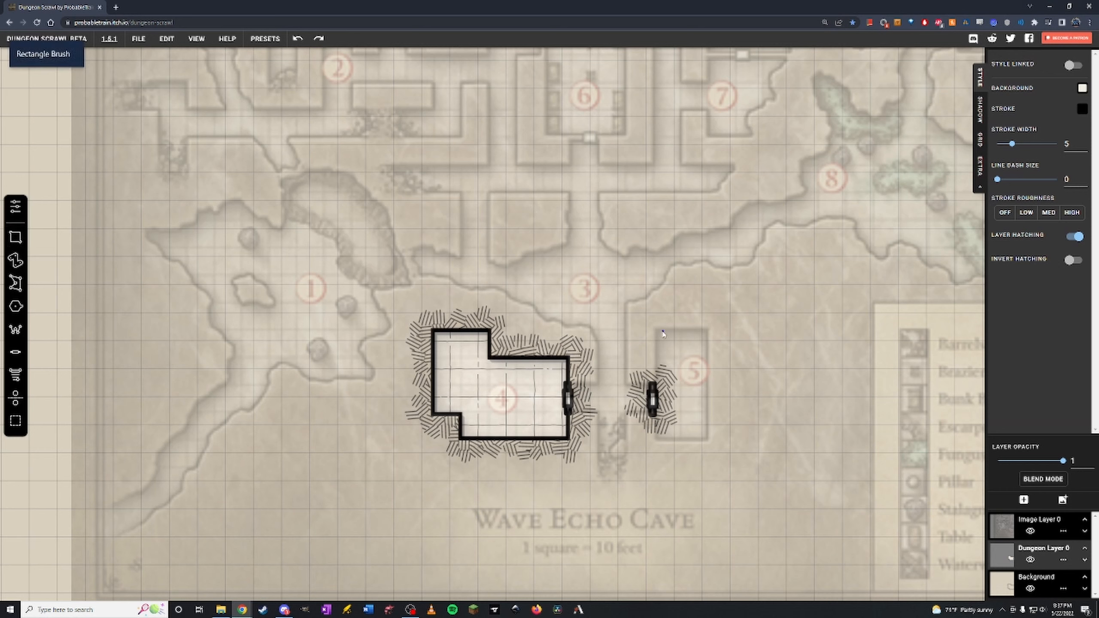
pyautogui.moveTo(655, 331)
pyautogui.mouseDown()
pyautogui.moveTo(690, 368)
pyautogui.moveTo(709, 445)
pyautogui.mouseUp()
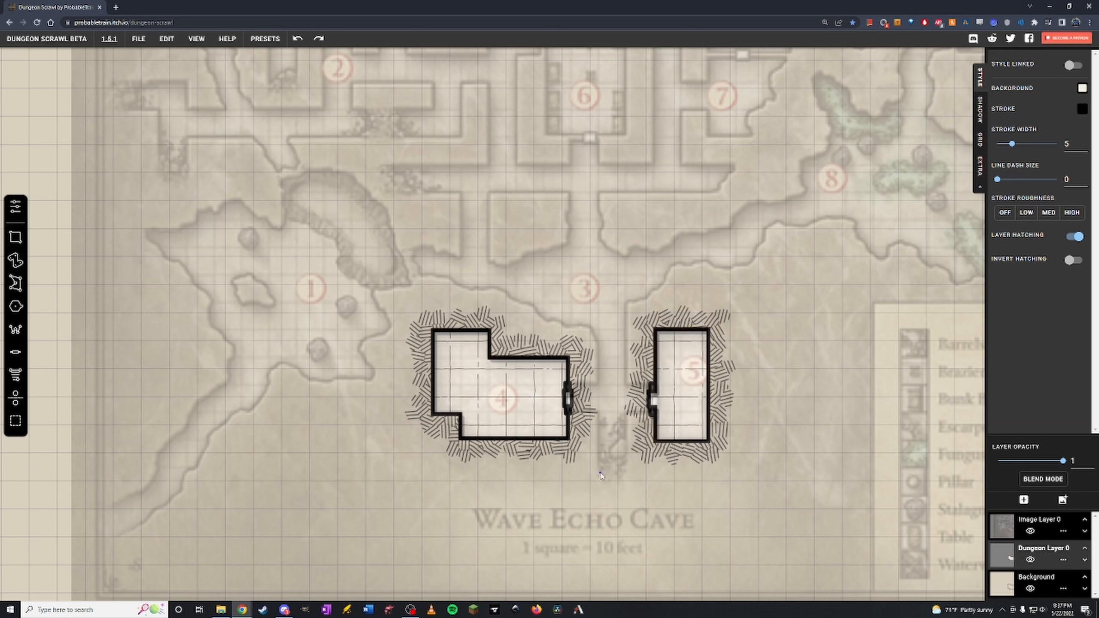
pyautogui.moveTo(600, 474); pyautogui.dragTo(627, 304)
pyautogui.moveTo(597, 460); pyautogui.dragTo(628, 302)
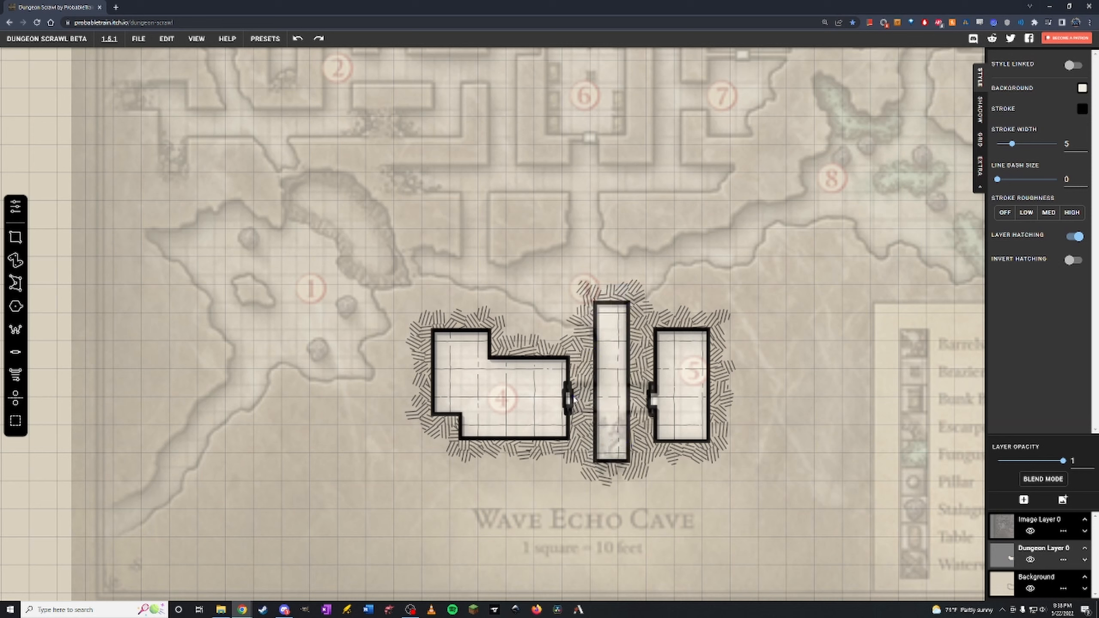
# Step: Connect the corridor to rooms 4 and 5 with a cross passage and redraw the doors at both ends
pyautogui.moveTo(566, 380); pyautogui.dragTo(657, 422)
pyautogui.hotkey('ctrl', 'z')
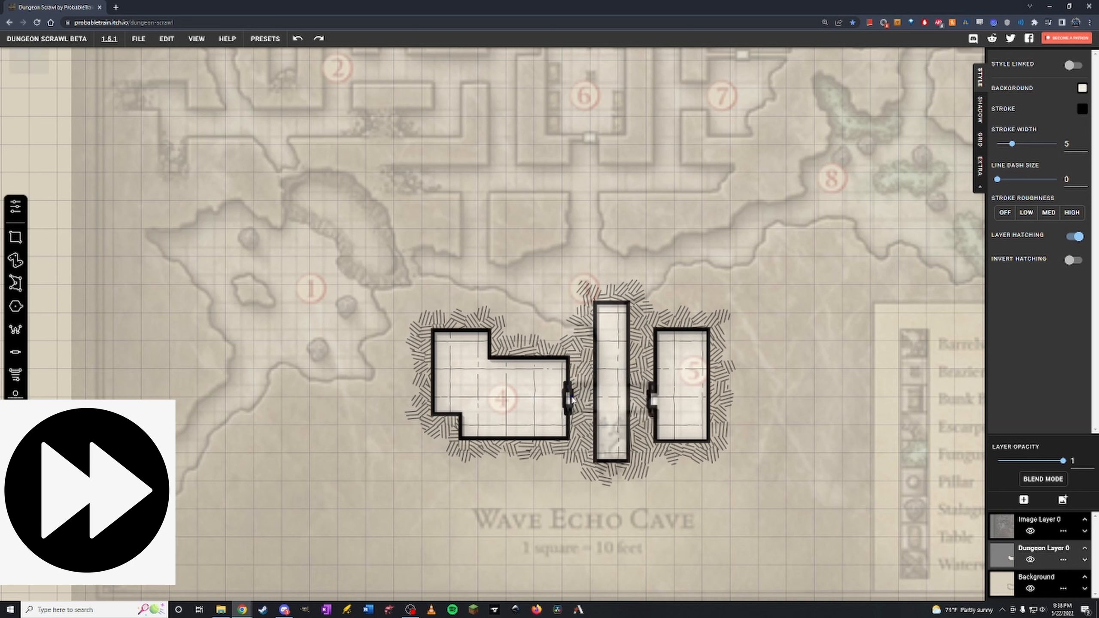
pyautogui.moveTo(572, 382)
pyautogui.mouseDown()
pyautogui.moveTo(626, 421)
pyautogui.moveTo(570, 421)
pyautogui.mouseUp()
pyautogui.hotkey('ctrl', 'z')
pyautogui.click(15, 351)
pyautogui.moveTo(653, 382); pyautogui.dragTo(653, 422)
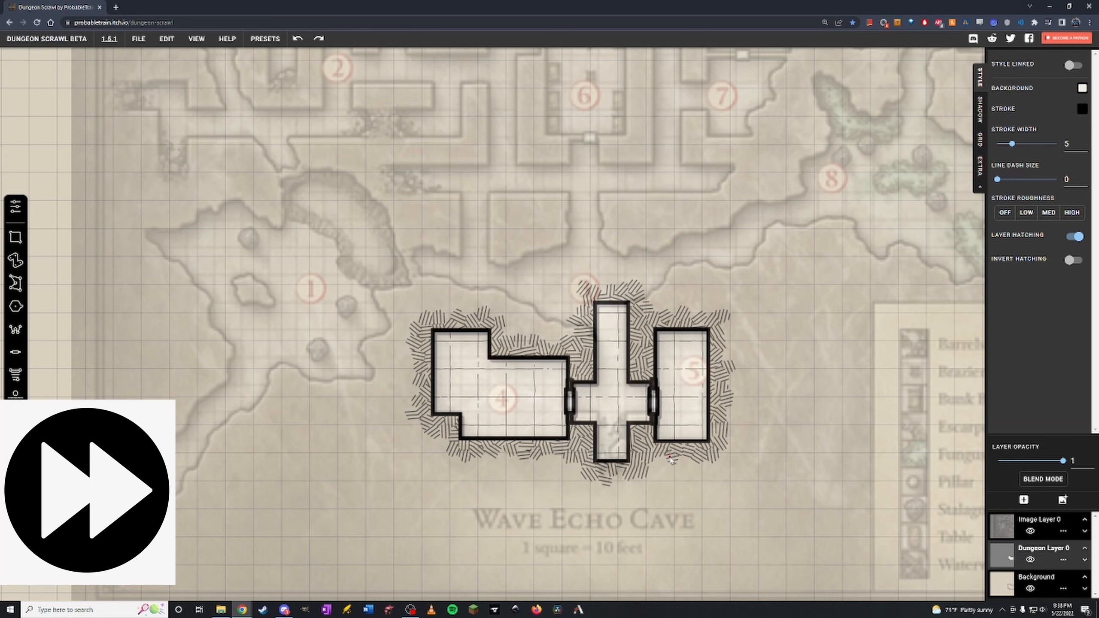
# Step: Trace the irregular cave outlines of areas 3 and 8, joining them to the corridor between rooms 4 and 5
pyautogui.click(16, 284)
pyautogui.moveTo(597, 310)
pyautogui.mouseDown()
pyautogui.moveTo(580, 325)
pyautogui.moveTo(421, 273)
pyautogui.moveTo(540, 250)
pyautogui.moveTo(629, 255)
pyautogui.moveTo(808, 193)
pyautogui.moveTo(596, 305)
pyautogui.moveTo(610, 464)
pyautogui.mouseUp()
pyautogui.scroll(3, 596, 305)
# Step: Trace the straight corridors north of area 3, including the long east-west passage and its northern branch, with rectangles
pyautogui.click(15, 237)
pyautogui.moveTo(418, 231); pyautogui.dragTo(468, 392)
pyautogui.moveTo(355, 231)
pyautogui.mouseDown()
pyautogui.moveTo(838, 276)
pyautogui.moveTo(822, 473)
pyautogui.mouseUp()
pyautogui.moveTo(447, 249); pyautogui.dragTo(502, 430)
# Step: Trace room 6 and its short southern passage with rectangles, and place a door between them
pyautogui.moveTo(544, 112); pyautogui.dragTo(590, 381)
pyautogui.moveTo(588, 377); pyautogui.dragTo(630, 441)
pyautogui.moveTo(584, 156); pyautogui.dragTo(676, 381)
pyautogui.press('d')
pyautogui.moveTo(587, 385); pyautogui.dragTo(636, 386)
# Step: Reshape both ends of the east-west corridor below room 6 into irregular points with the Polygon Brush
pyautogui.click(15, 260)
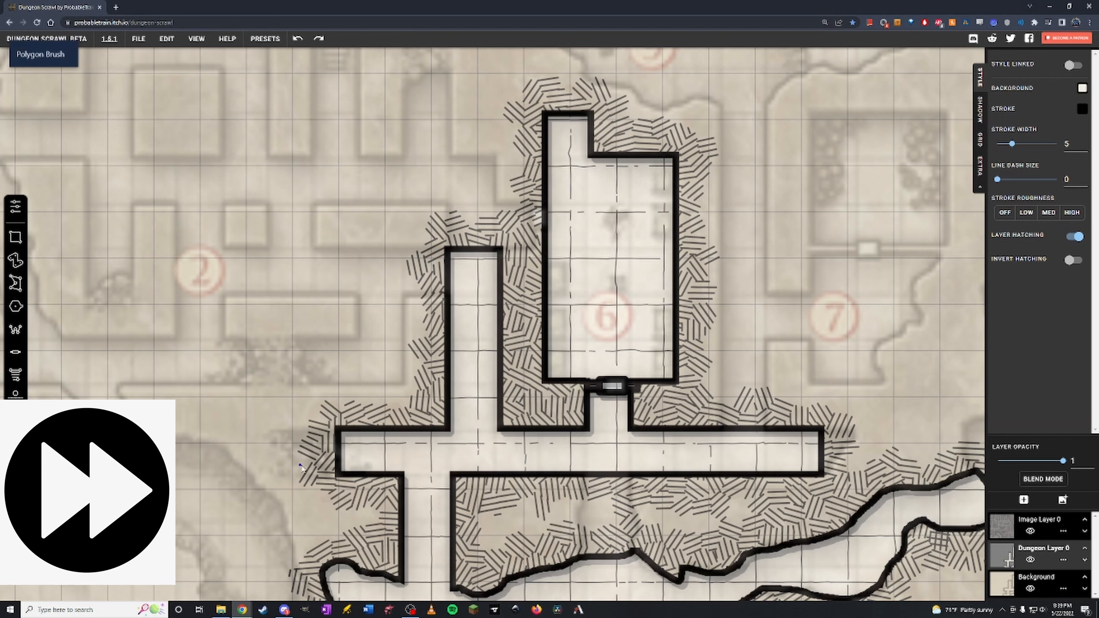
pyautogui.moveTo(335, 431); pyautogui.dragTo(338, 476)
pyautogui.moveTo(532, 436)
pyautogui.mouseDown()
pyautogui.moveTo(328, 444)
pyautogui.moveTo(339, 446)
pyautogui.mouseUp()
pyautogui.moveTo(608, 443); pyautogui.dragTo(616, 480)
pyautogui.moveTo(623, 478); pyautogui.dragTo(238, 250)
pyautogui.moveTo(414, 299)
pyautogui.mouseDown()
pyautogui.moveTo(476, 308)
pyautogui.moveTo(699, 403)
pyautogui.moveTo(730, 300)
pyautogui.moveTo(558, 102)
pyautogui.moveTo(429, 156)
pyautogui.moveTo(414, 299)
pyautogui.mouseUp()
pyautogui.scroll(-4, 502, 247)
pyautogui.moveTo(371, 260); pyautogui.dragTo(511, 309)
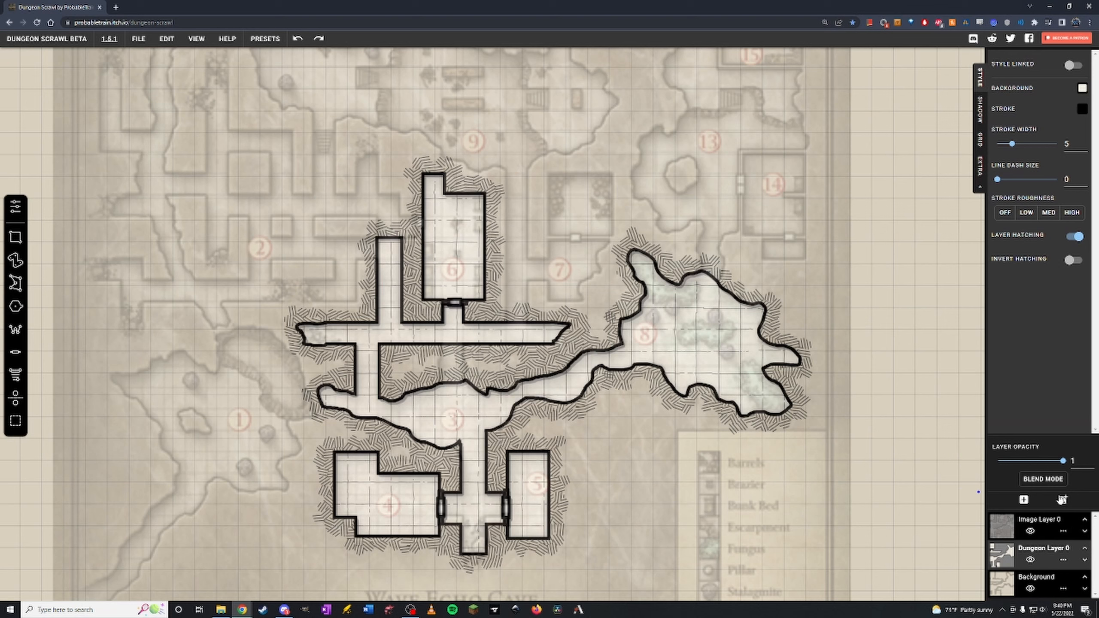
# Step: Compare the traced dungeon with the original by raising Image Layer 0's opacity to about 0.94 and lowering it to 0
pyautogui.click(1004, 527)
pyautogui.moveTo(1013, 467); pyautogui.dragTo(1058, 464)
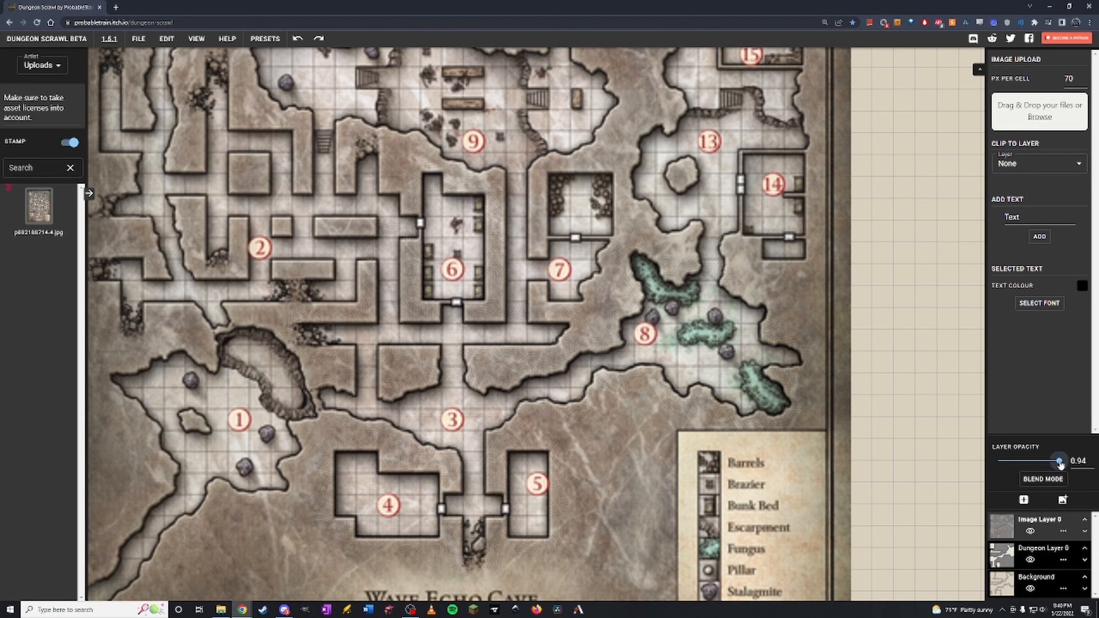
pyautogui.moveTo(1060, 464); pyautogui.dragTo(1032, 464)
pyautogui.moveTo(1011, 463); pyautogui.dragTo(995, 462)
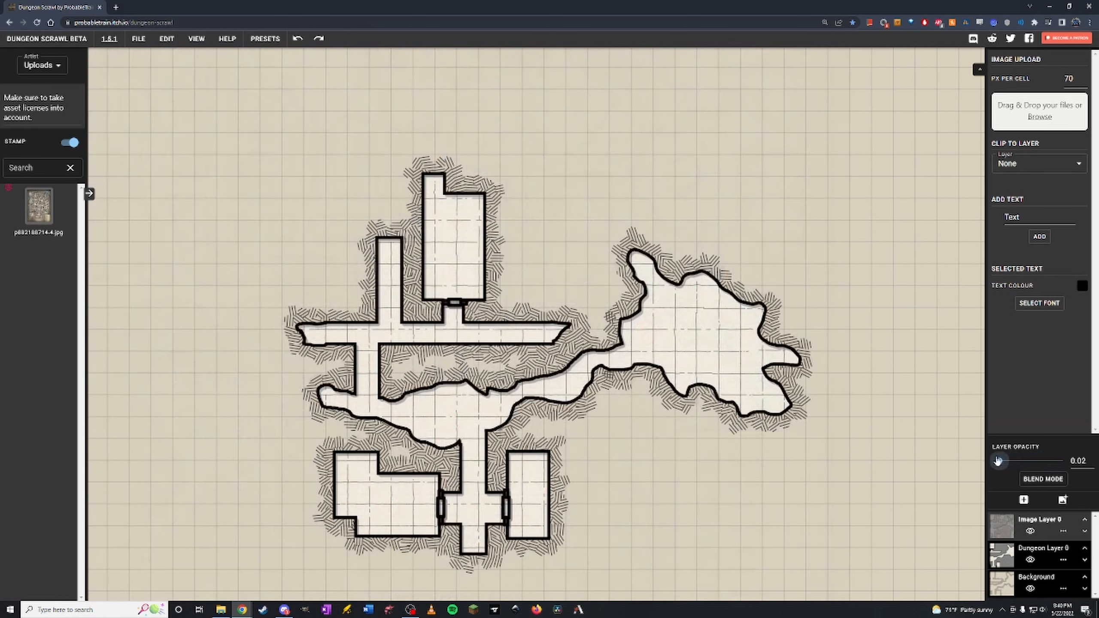
pyautogui.scroll(-3, 563, 337)
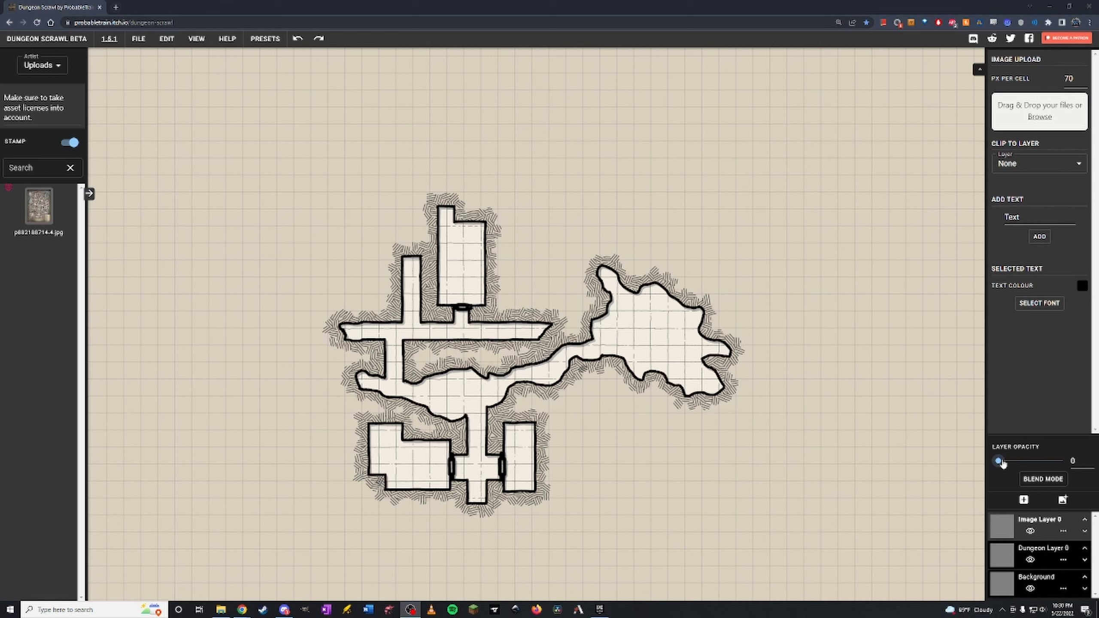
# Step: Set Image Layer 0's opacity to 0.35 and select the cave map image
pyautogui.moveTo(1003, 463); pyautogui.dragTo(1023, 462)
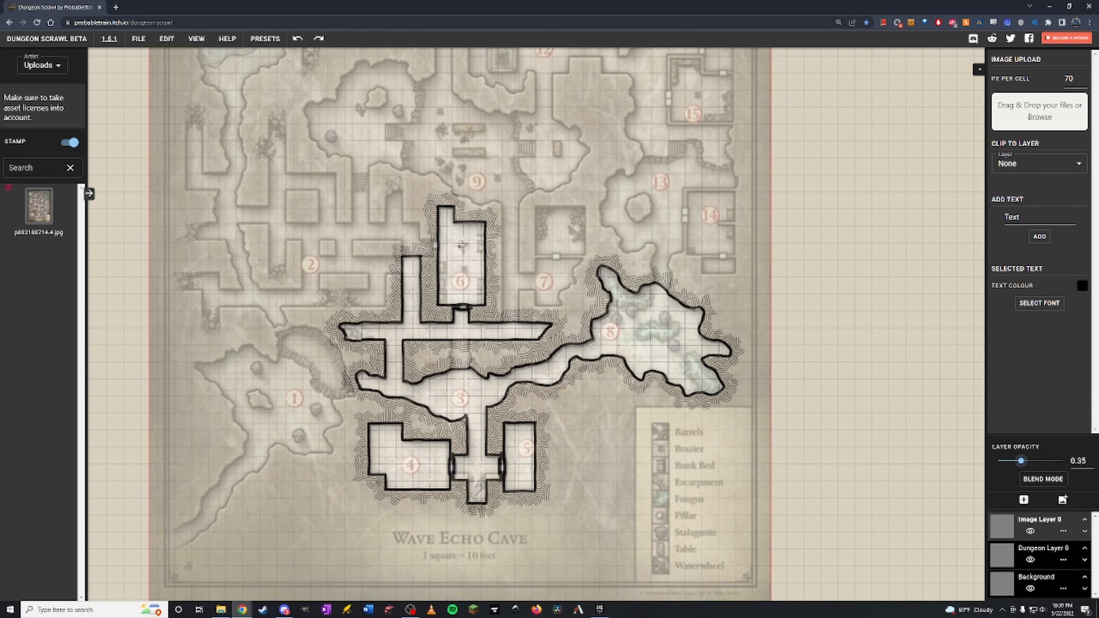
pyautogui.moveTo(502, 202); pyautogui.dragTo(569, 401)
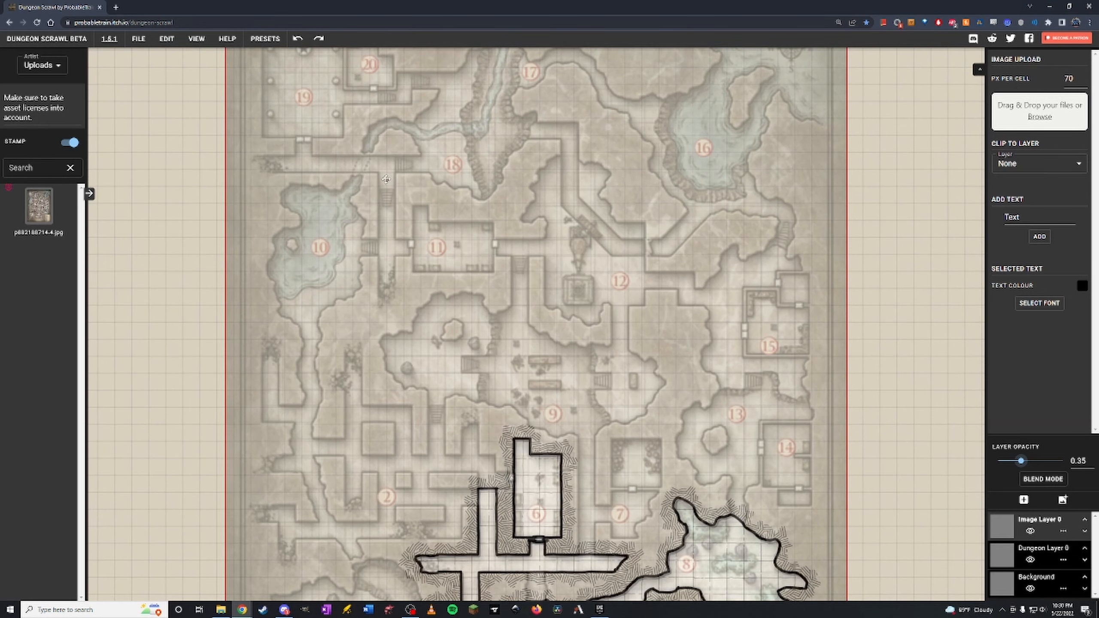
pyautogui.moveTo(379, 186); pyautogui.dragTo(437, 318)
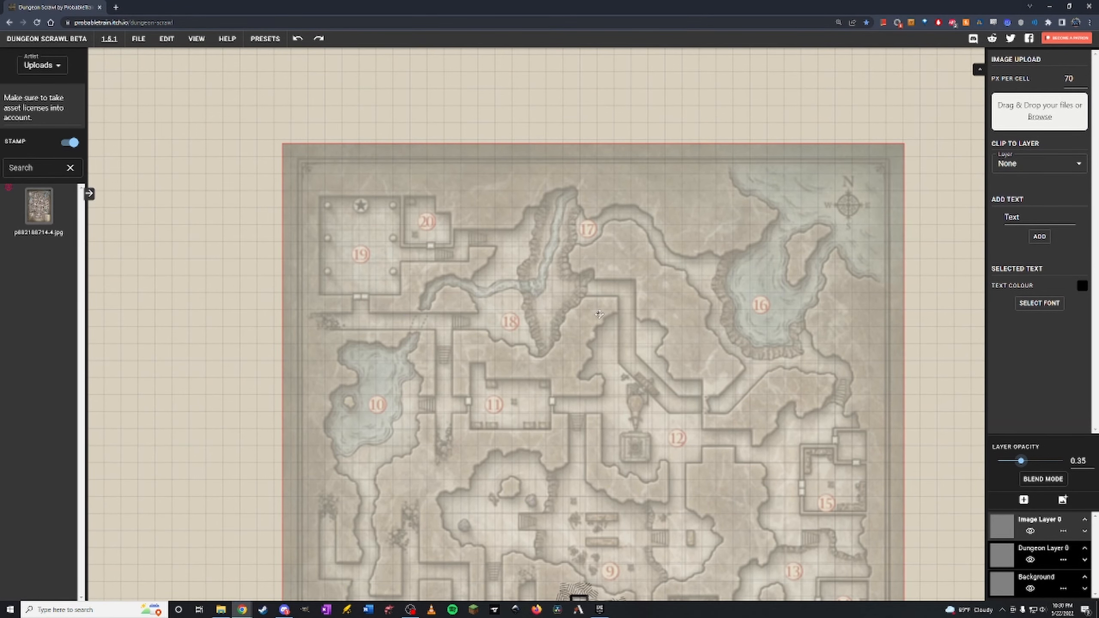
pyautogui.scroll(-5, 575, 304)
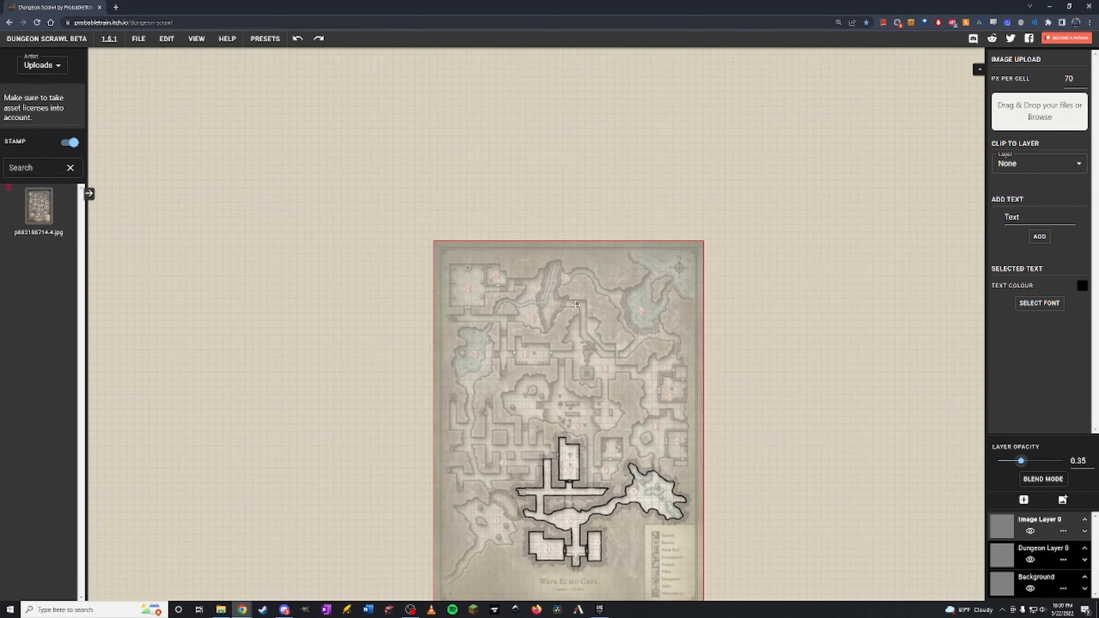
pyautogui.click(565, 322)
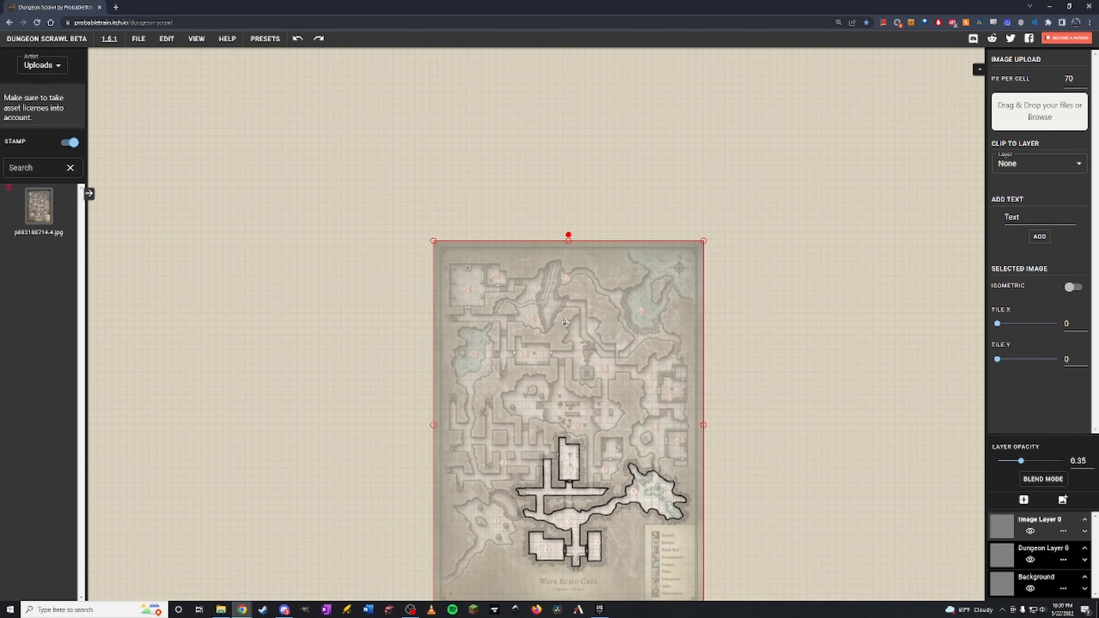
# Step: Delete the placed cave map image from Image Layer 0
pyautogui.press('Delete')
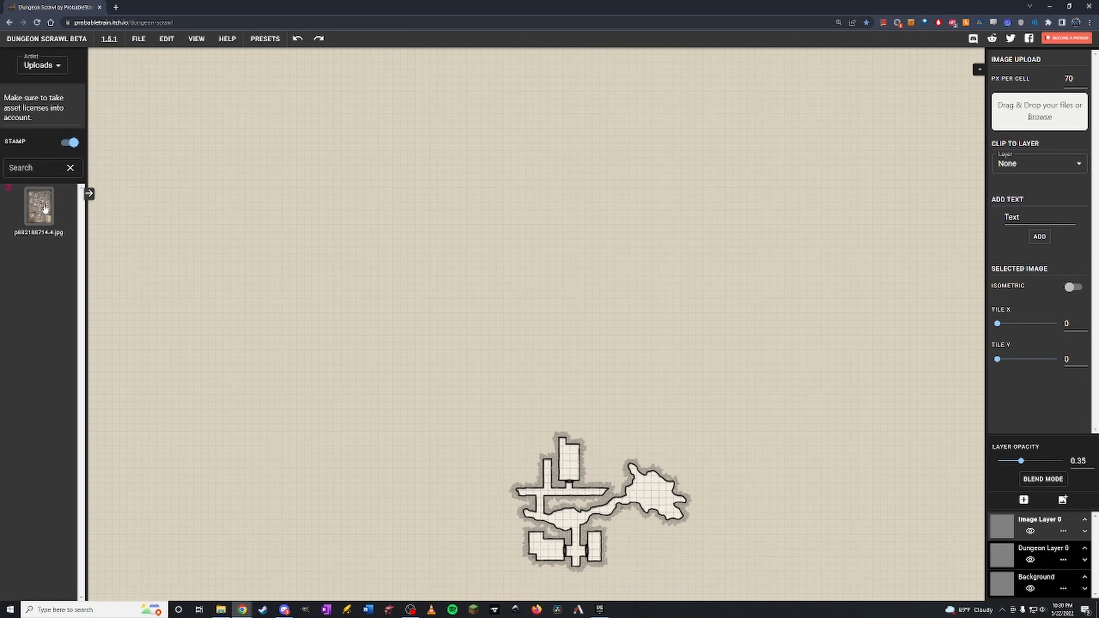
pyautogui.scroll(-1, 526, 260)
pyautogui.moveTo(623, 356); pyautogui.dragTo(576, 256)
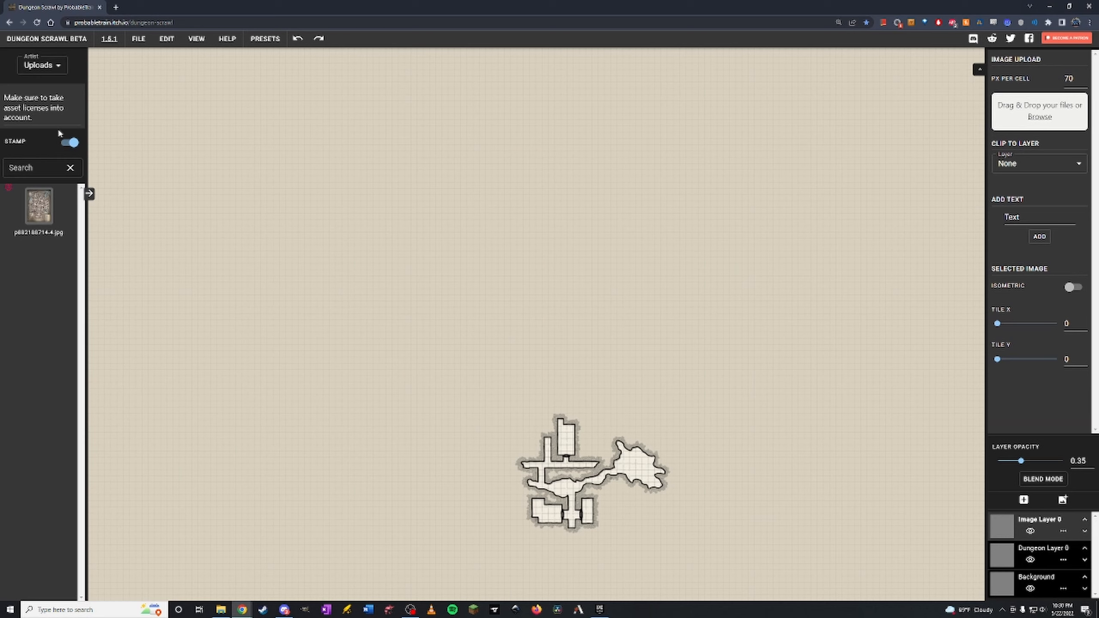
pyautogui.click(142, 42)
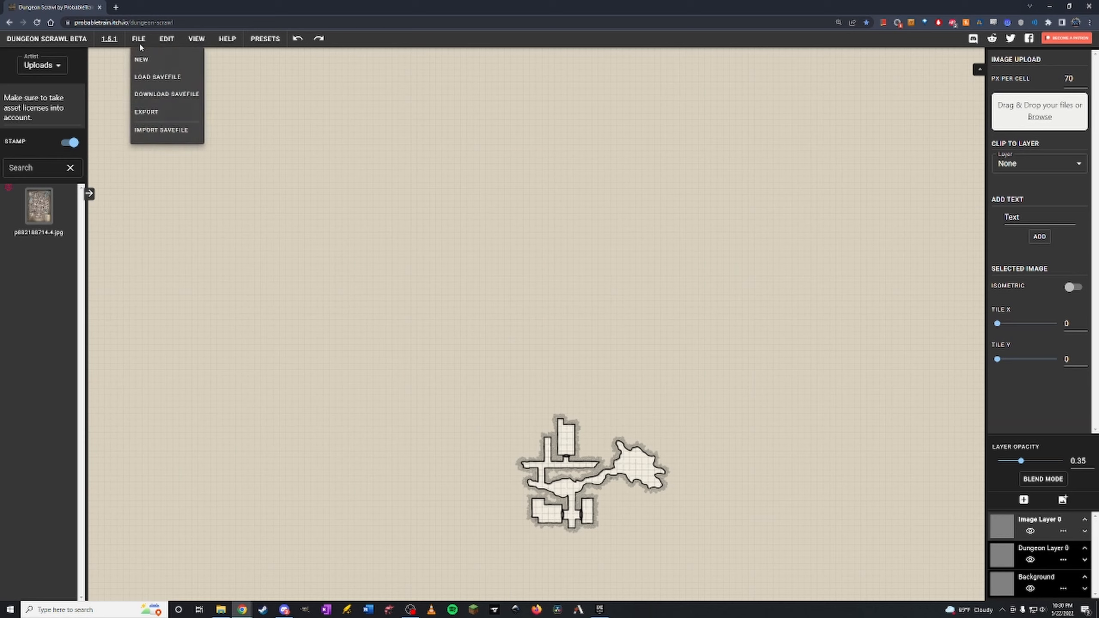
pyautogui.click(294, 148)
# Step: Erase all traced rooms and corridors from Dungeon Layer 0 with one large rectangle in erase mode
pyautogui.click(1006, 560)
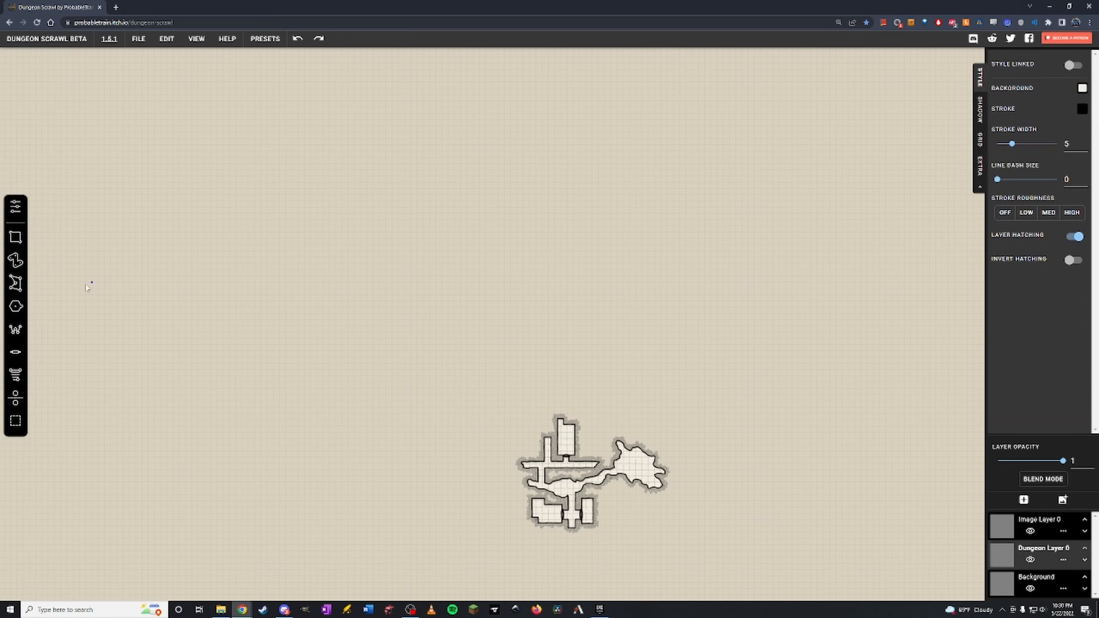
pyautogui.moveTo(15, 207)
pyautogui.click(77, 210)
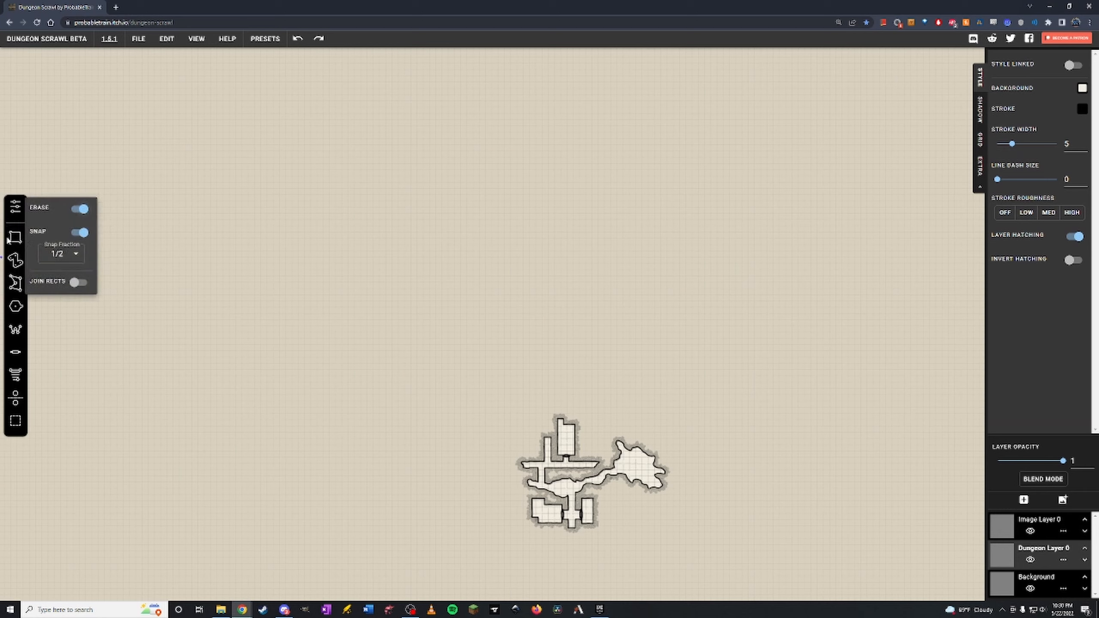
pyautogui.moveTo(411, 349); pyautogui.dragTo(714, 557)
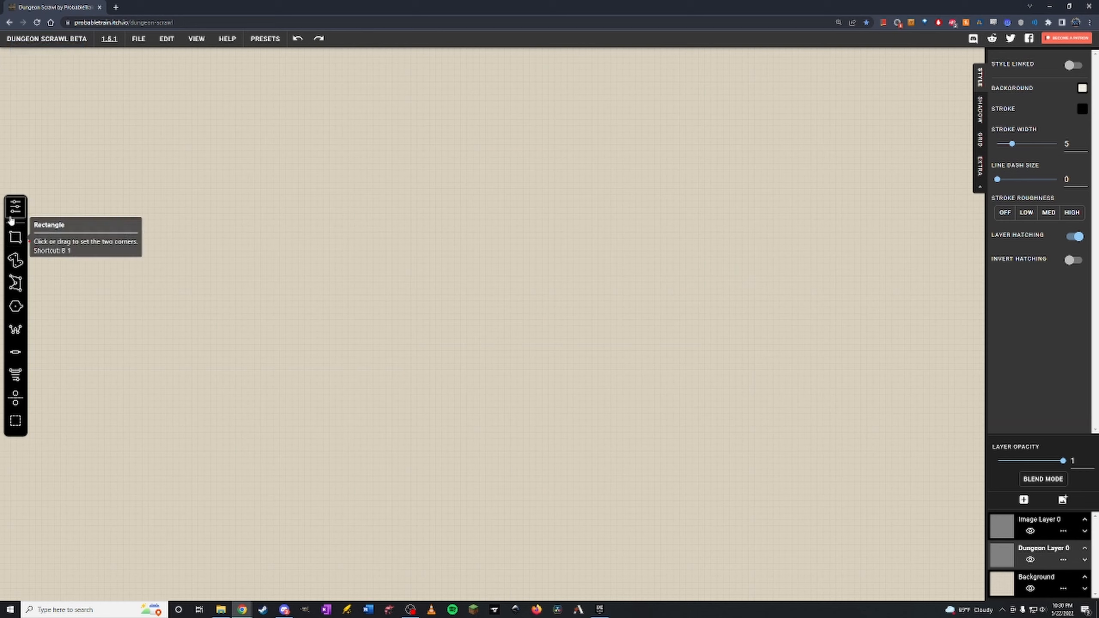
# Step: Turn off erase mode and draw a large upright rectangle on the empty Dungeon Layer 0
pyautogui.moveTo(15, 207)
pyautogui.click(76, 210)
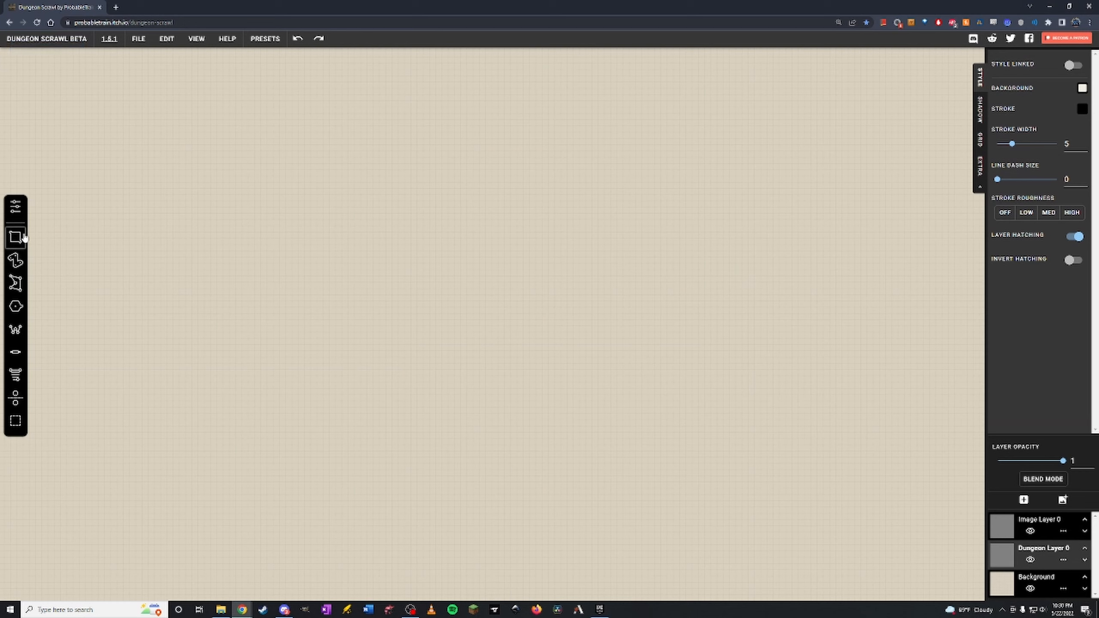
pyautogui.moveTo(211, 83); pyautogui.dragTo(443, 380)
pyautogui.moveTo(291, 175); pyautogui.dragTo(425, 294)
# Step: Place the uploaded cave map image on Image Layer 0, near the upper-left corner of the large rectangle
pyautogui.click(1013, 527)
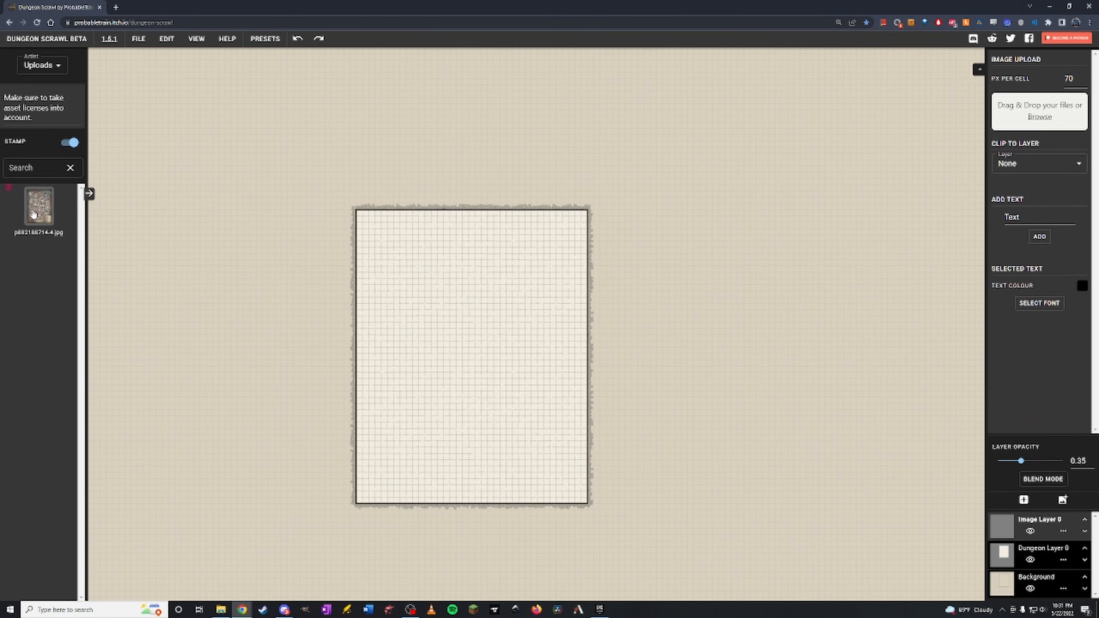
pyautogui.moveTo(34, 214); pyautogui.dragTo(413, 284)
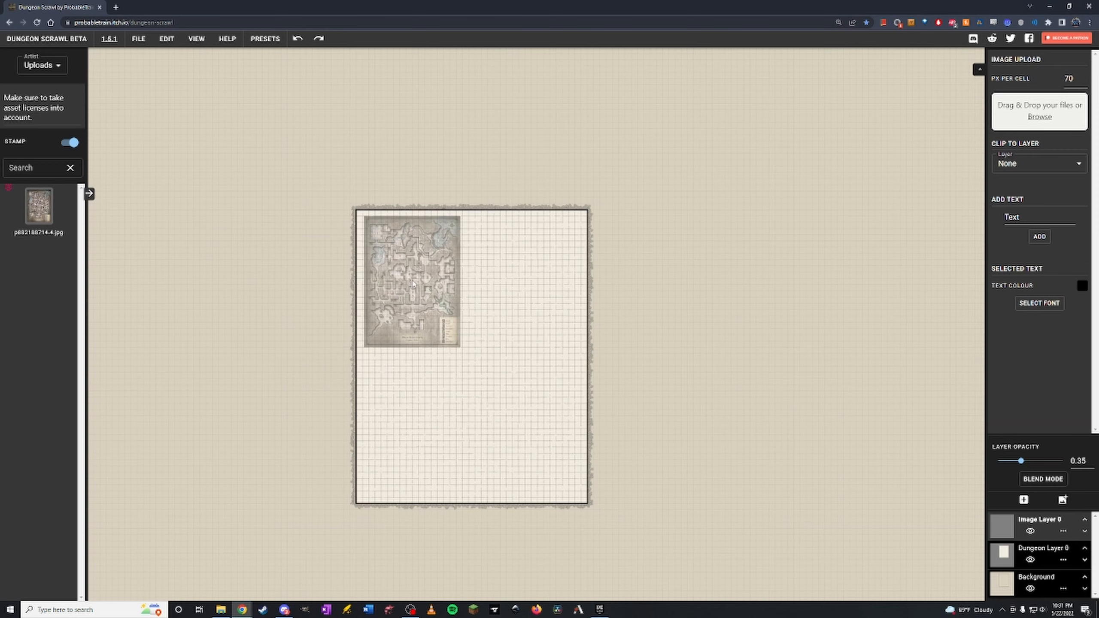
pyautogui.click(414, 284)
pyautogui.press('Escape')
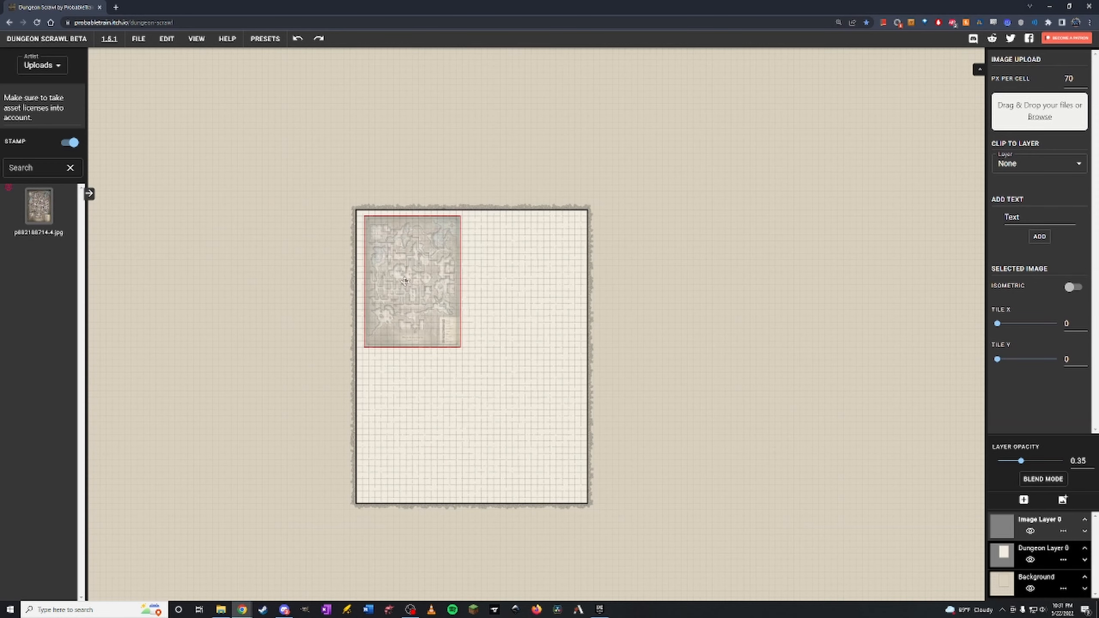
# Step: Widen the cave map image slightly on its west and east edges to line up with the grid
pyautogui.scroll(5, 404, 282)
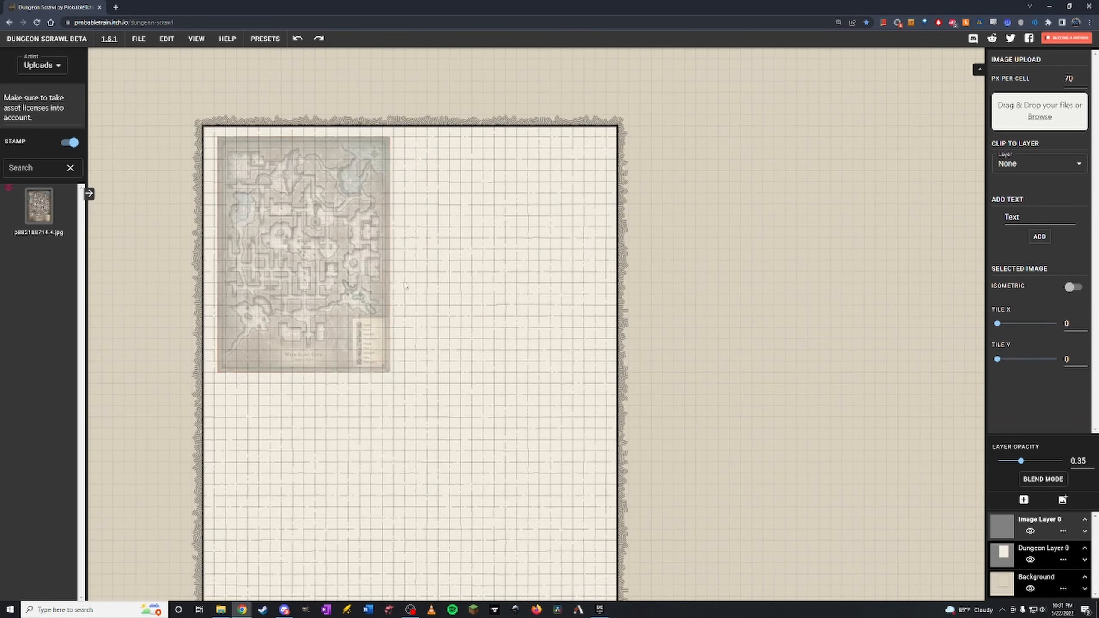
pyautogui.scroll(3, 408, 285)
pyautogui.moveTo(413, 245); pyautogui.dragTo(667, 334)
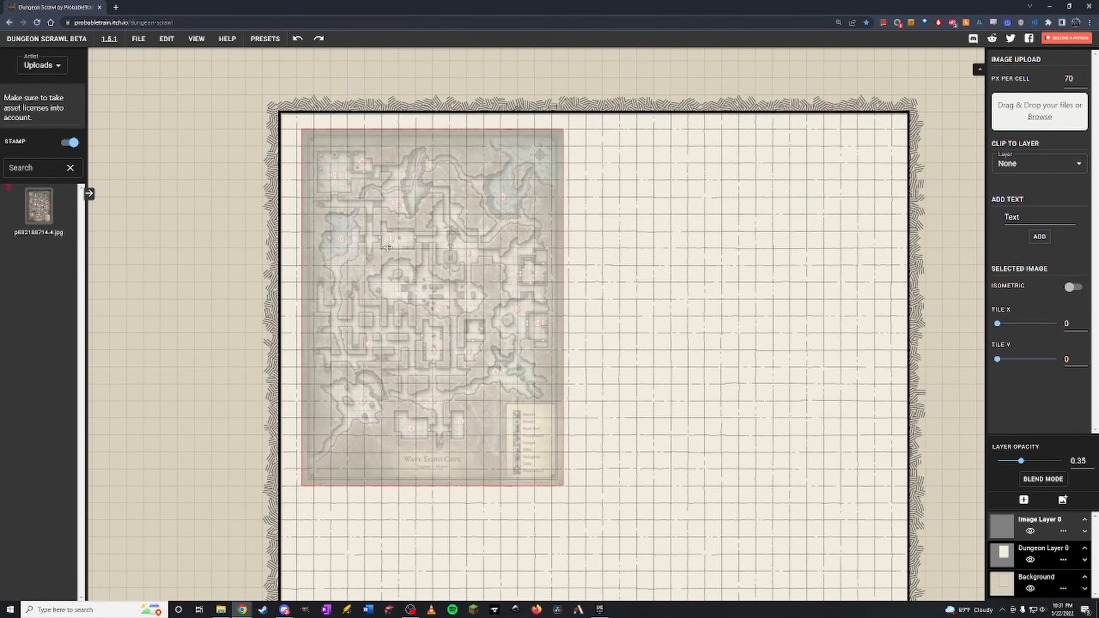
pyautogui.click(375, 221)
pyautogui.moveTo(301, 307); pyautogui.dragTo(296, 307)
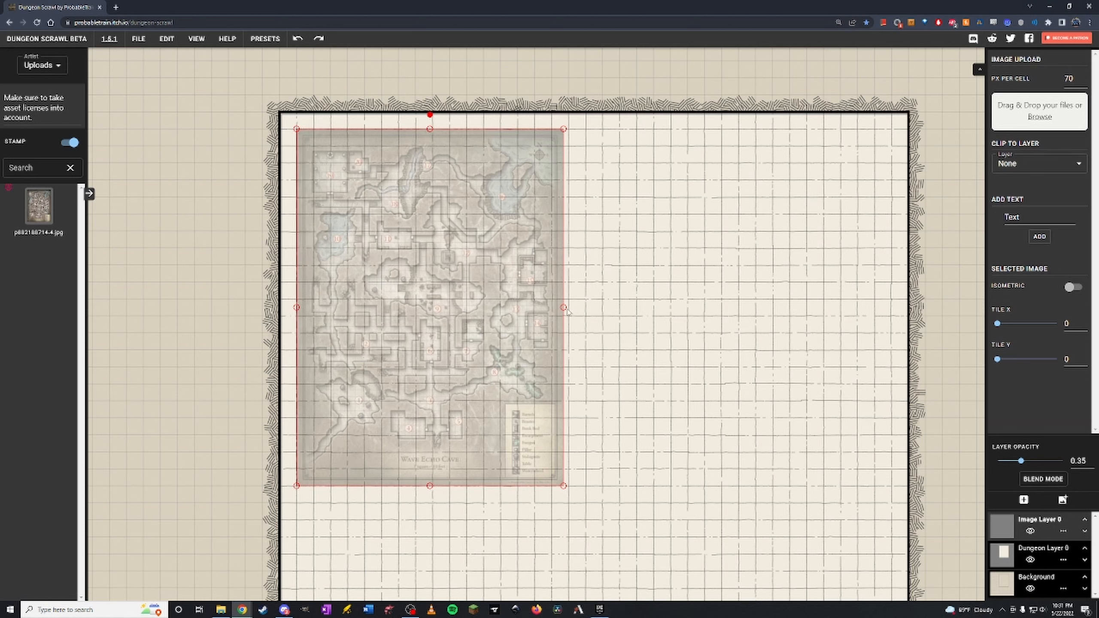
pyautogui.moveTo(568, 307); pyautogui.dragTo(573, 307)
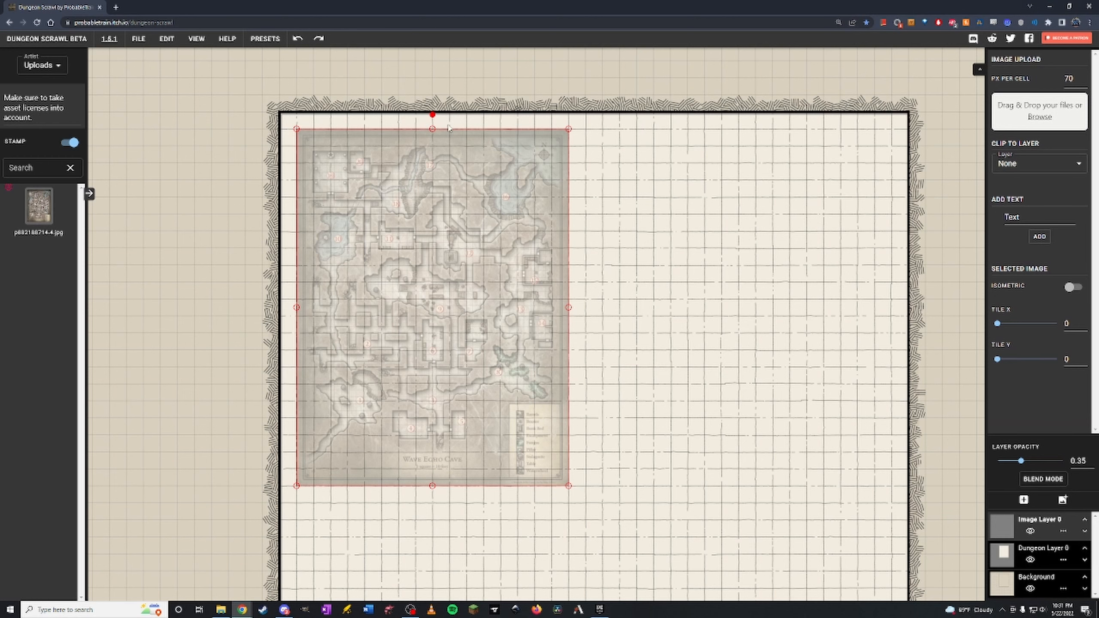
# Step: Enlarge the cave map image from its lower-right corner until it roughly covers the whole rectangle
pyautogui.scroll(-2, 609, 340)
pyautogui.moveTo(635, 386); pyautogui.dragTo(582, 199)
pyautogui.scroll(-2, 565, 313)
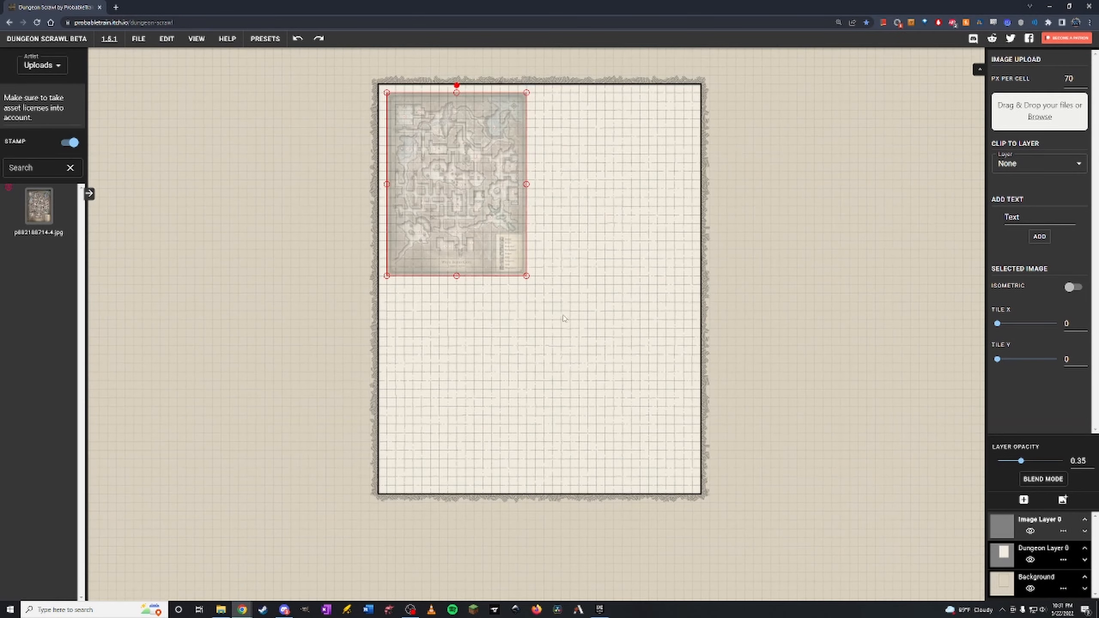
pyautogui.moveTo(528, 279); pyautogui.dragTo(692, 522)
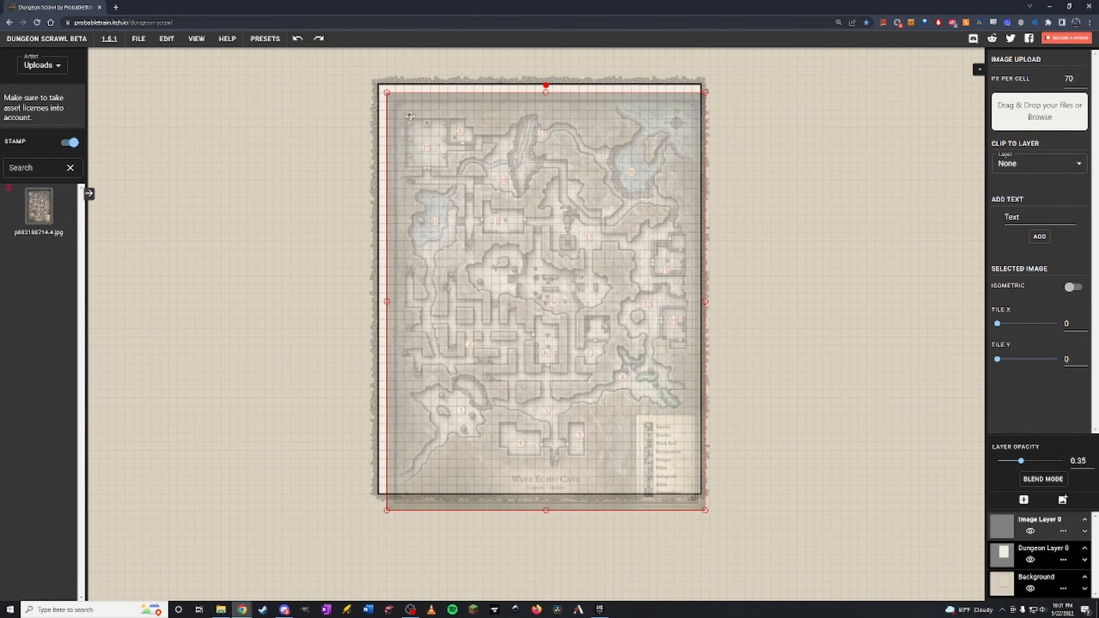
# Step: Check the enlarged map's squares against the grid around rooms 19 and 20, and set Image Layer 0's opacity to 0.55
pyautogui.scroll(6, 410, 116)
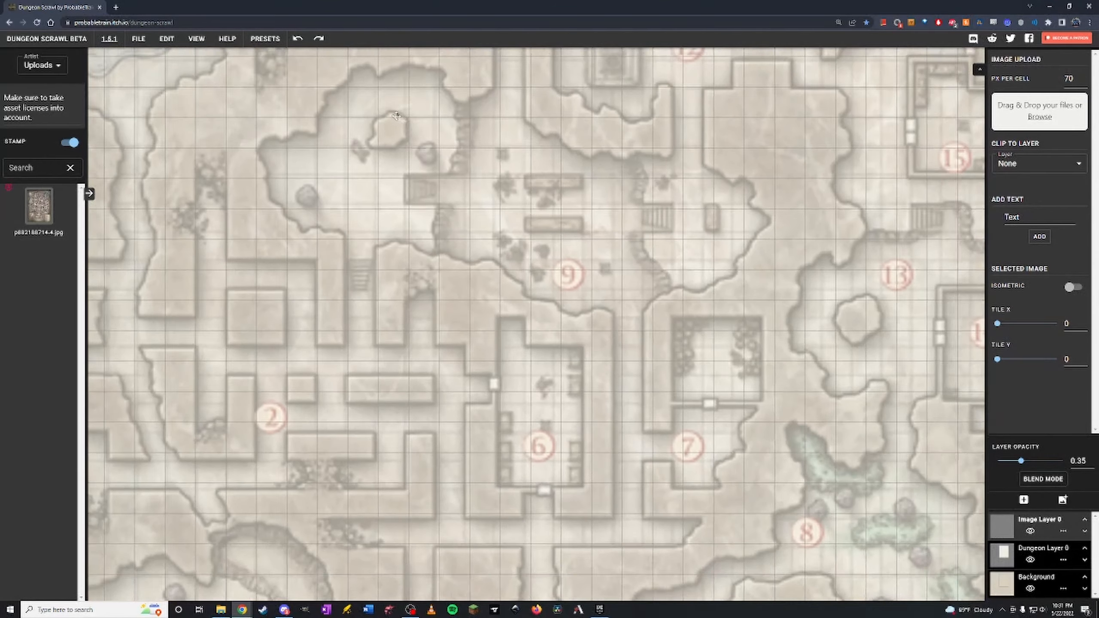
pyautogui.moveTo(395, 116); pyautogui.dragTo(736, 451)
pyautogui.moveTo(473, 101); pyautogui.dragTo(462, 351)
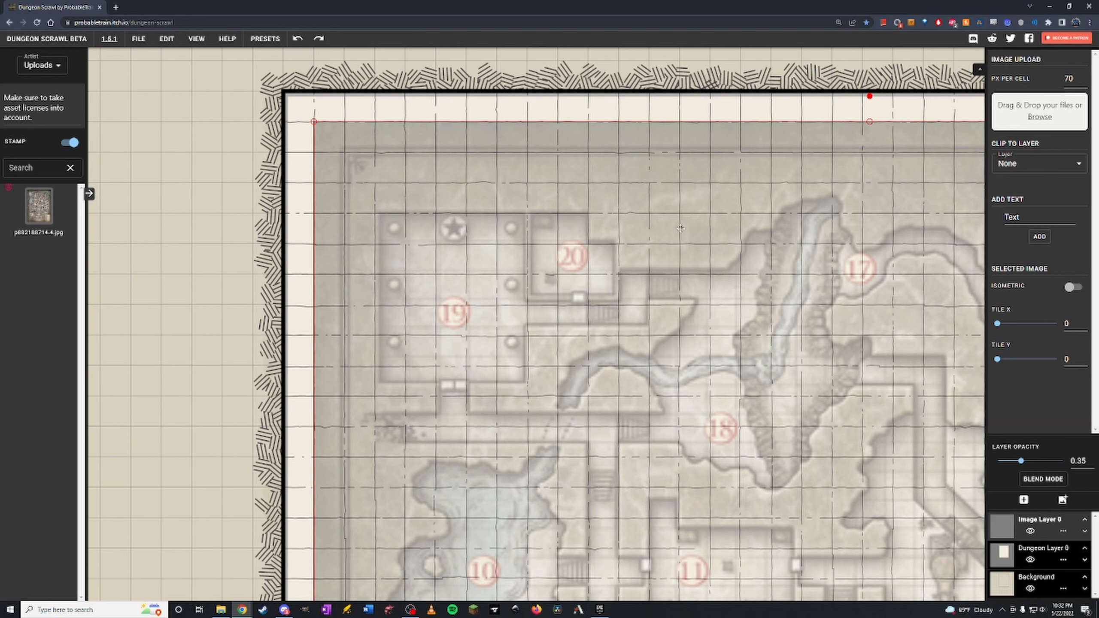
pyautogui.hscroll(3, 856, 226)
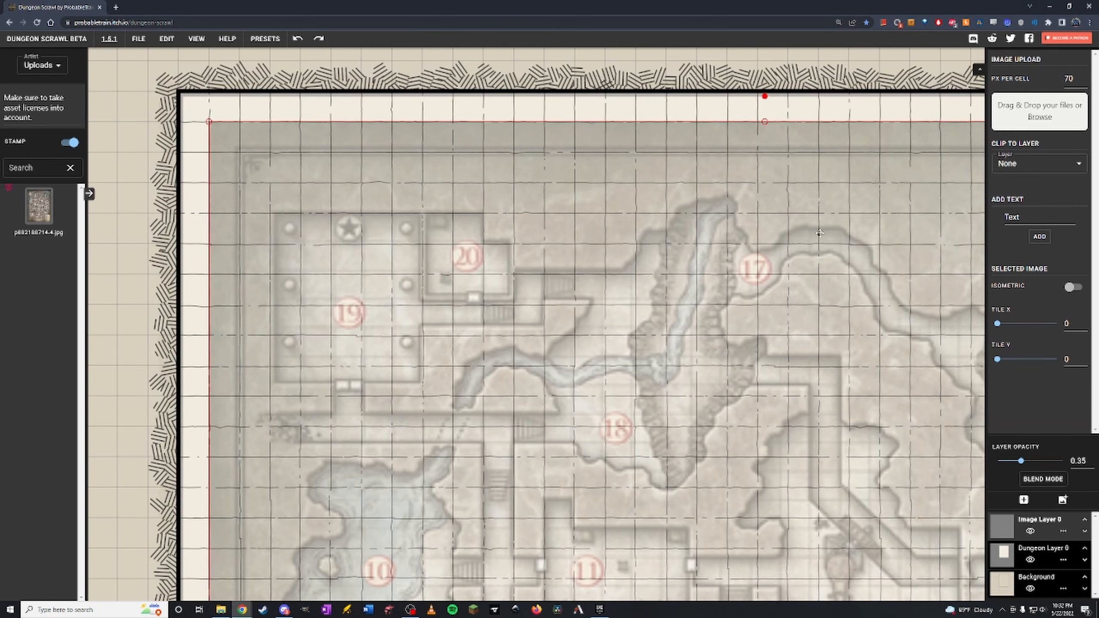
pyautogui.click(1034, 461)
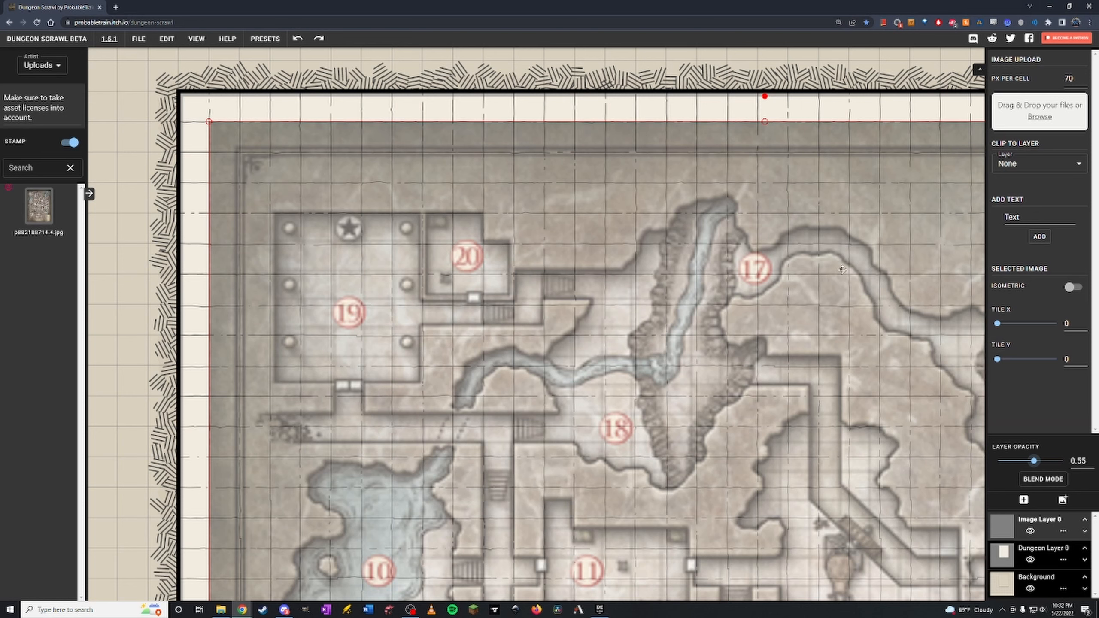
# Step: Stretch the cave map image from its right side so it extends past the rectangle's east edge
pyautogui.scroll(-4, 859, 286)
pyautogui.moveTo(859, 285); pyautogui.dragTo(650, 158)
pyautogui.moveTo(704, 444); pyautogui.dragTo(738, 471)
pyautogui.scroll(2, 787, 407)
pyautogui.scroll(-2, 740, 485)
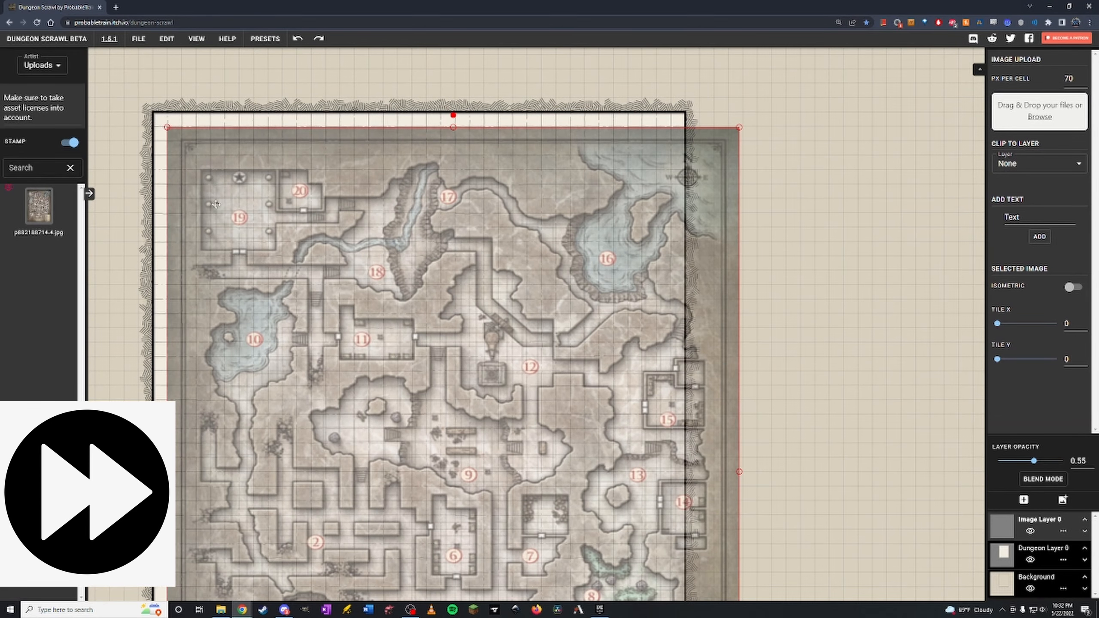
# Step: Align the cave map image with the rectangle's upper-left corner and resize it to match the rectangle's width and the grid squares
pyautogui.scroll(2, 216, 204)
pyautogui.moveTo(216, 204); pyautogui.dragTo(368, 181)
pyautogui.scroll(-3, 367, 181)
pyautogui.moveTo(812, 408); pyautogui.dragTo(777, 409)
pyautogui.scroll(3, 416, 541)
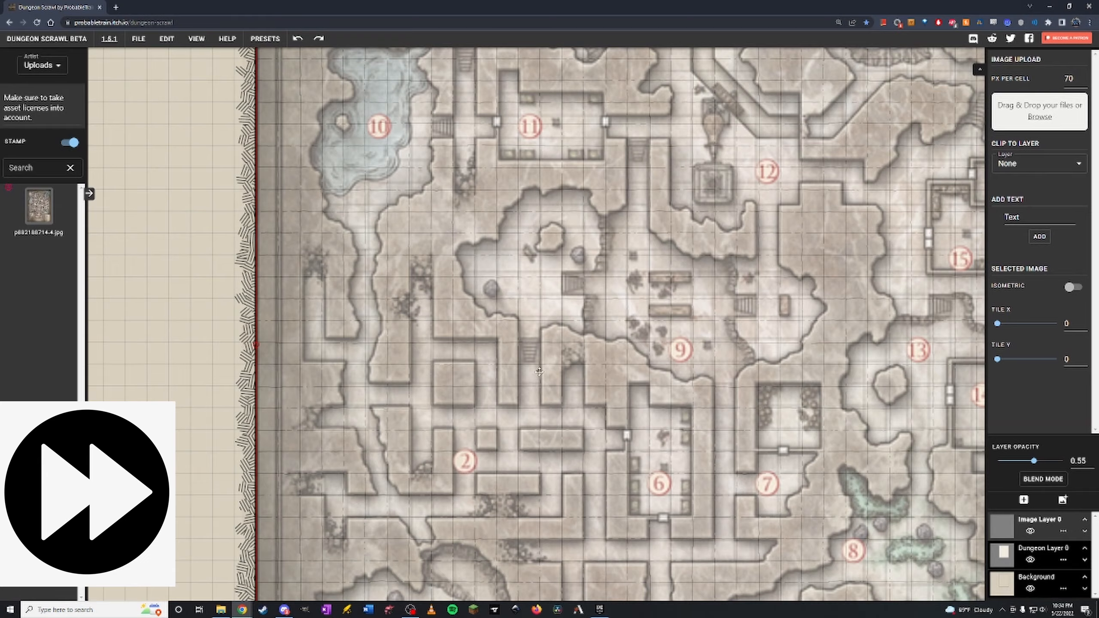
pyautogui.scroll(-3, 391, 83)
pyautogui.moveTo(540, 542); pyautogui.dragTo(536, 523)
pyautogui.moveTo(718, 162); pyautogui.dragTo(674, 364)
pyautogui.scroll(3, 675, 364)
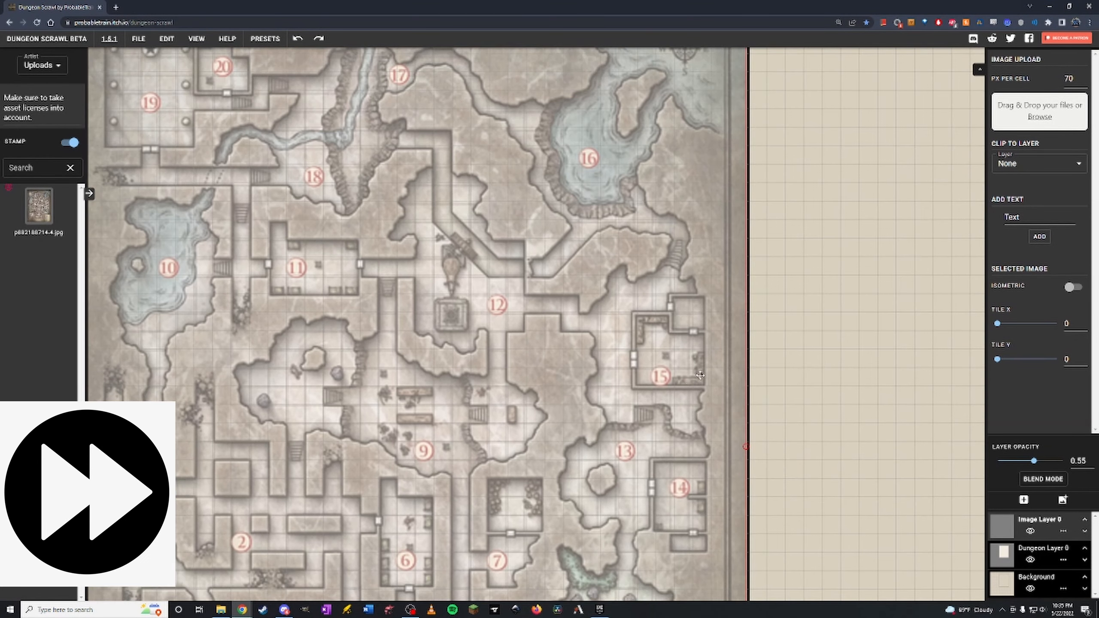
# Step: Examine how the map's walls and rooms line up with the grid, from room 19 down to the legend
pyautogui.moveTo(329, 201); pyautogui.dragTo(604, 356)
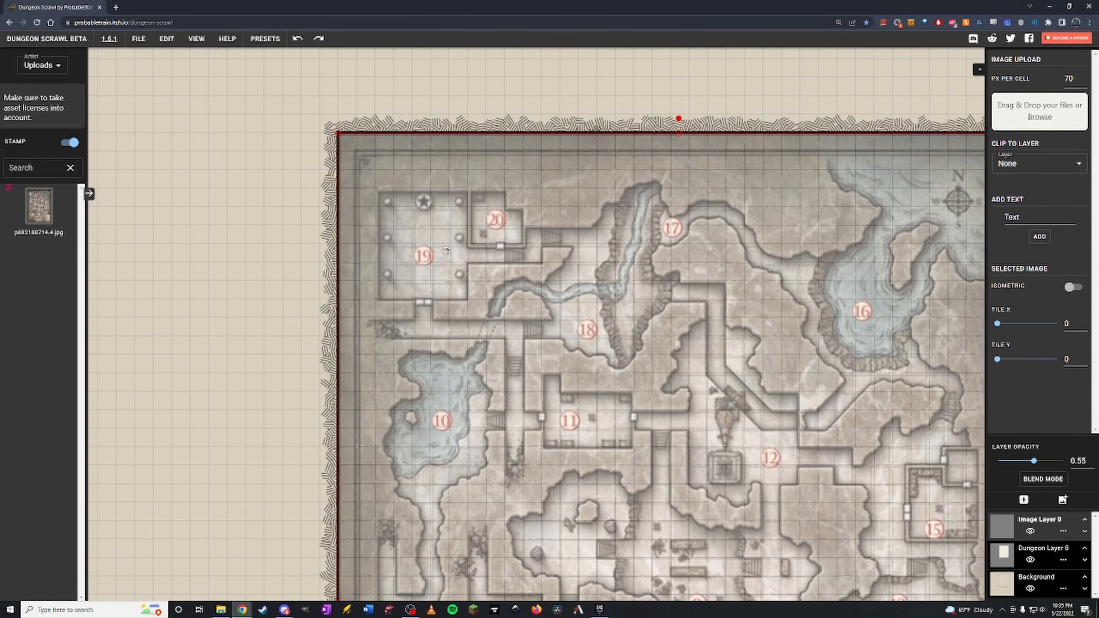
pyautogui.moveTo(709, 256); pyautogui.dragTo(515, 239)
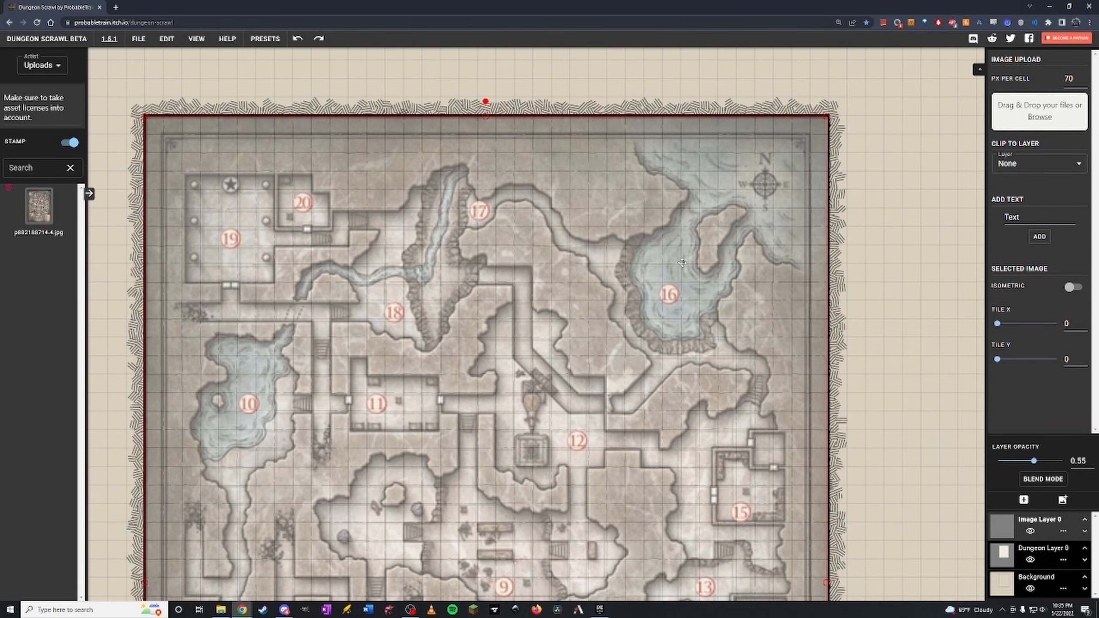
pyautogui.moveTo(527, 428); pyautogui.dragTo(590, 113)
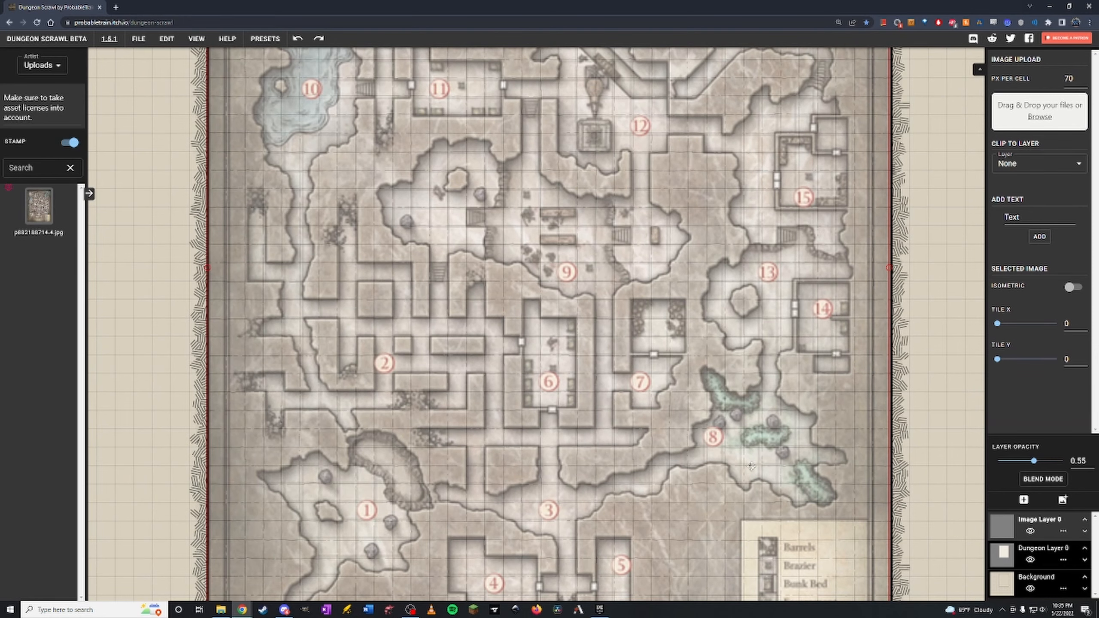
pyautogui.moveTo(837, 274); pyautogui.dragTo(773, 412)
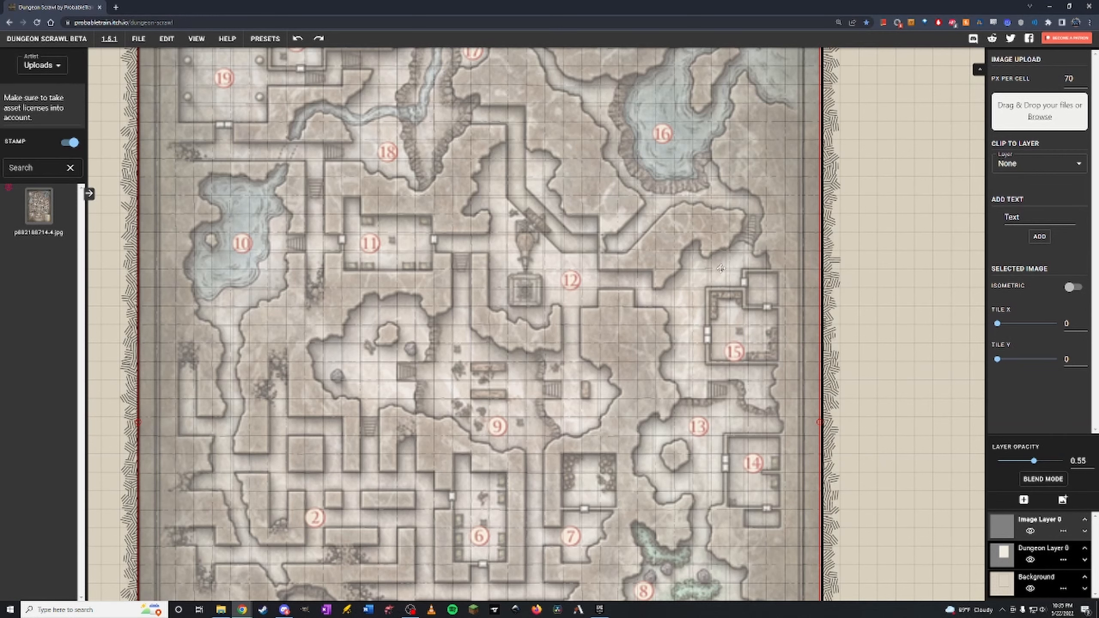
pyautogui.scroll(-3, 568, 355)
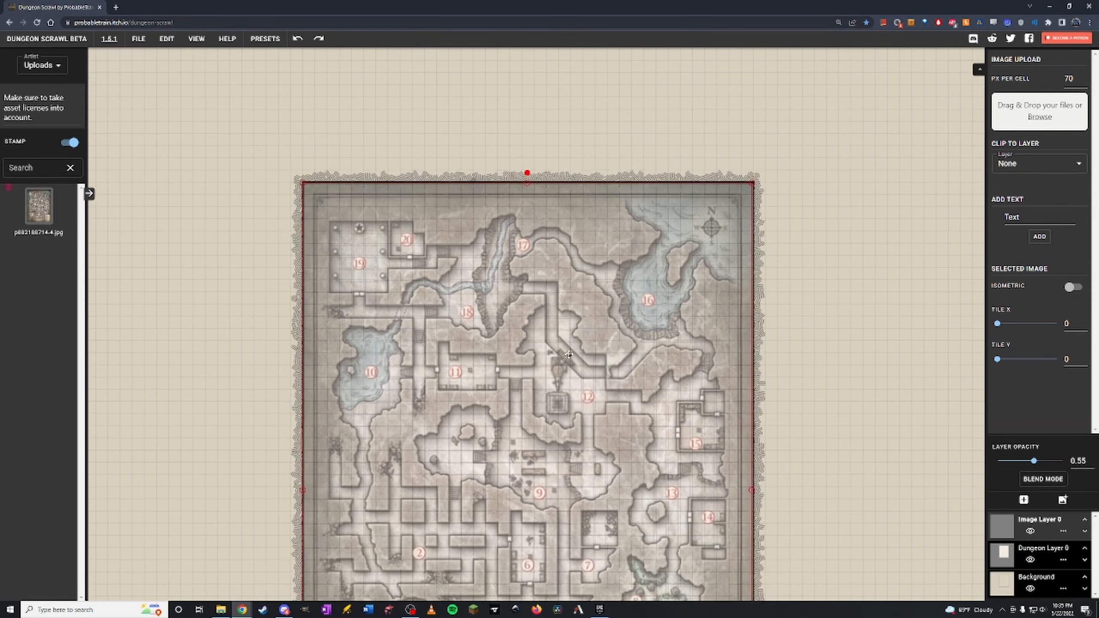
pyautogui.scroll(-2, 568, 354)
pyautogui.moveTo(824, 433); pyautogui.dragTo(818, 308)
pyautogui.scroll(-2, 818, 308)
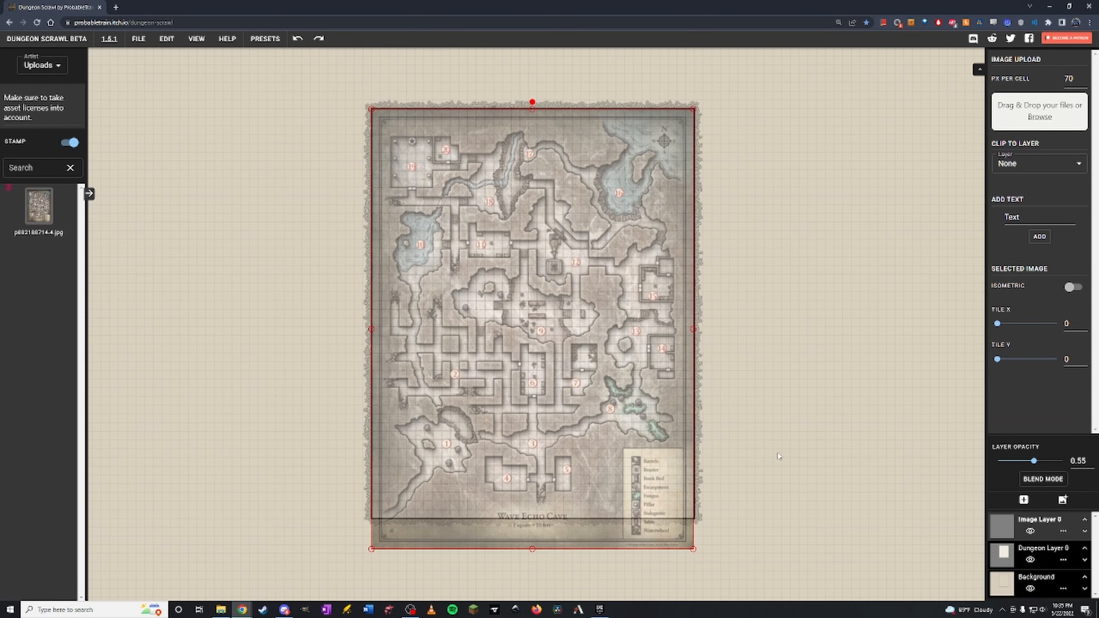
# Step: Measure the cave map image's size in grid cells by spanning it with the Rectangle Brush on Dungeon Layer 0
pyautogui.click(255, 214)
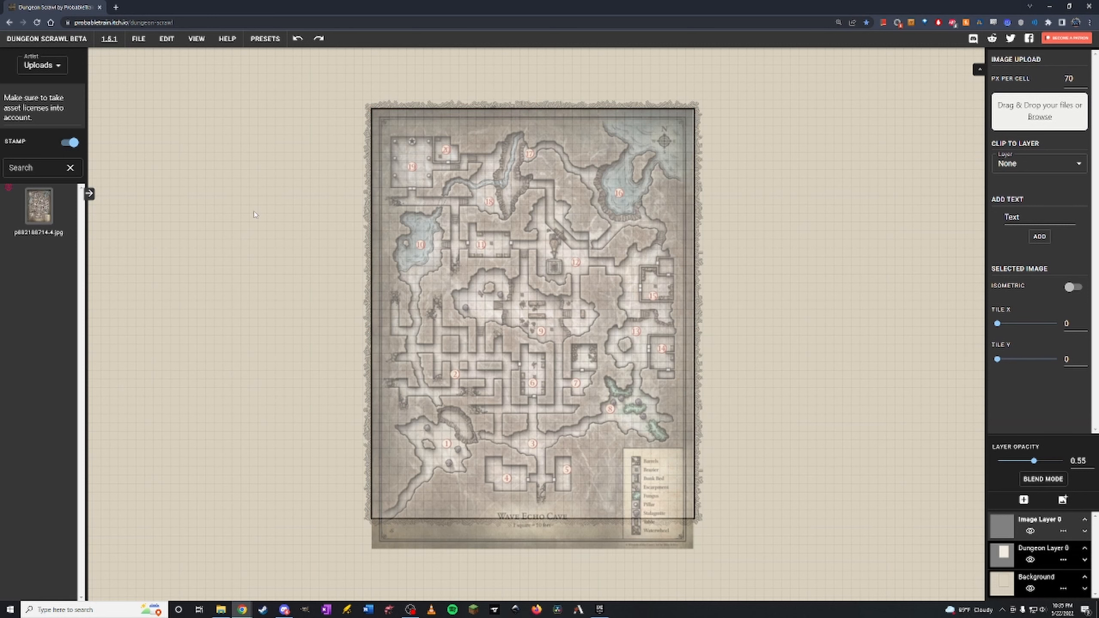
pyautogui.click(1002, 554)
pyautogui.click(15, 238)
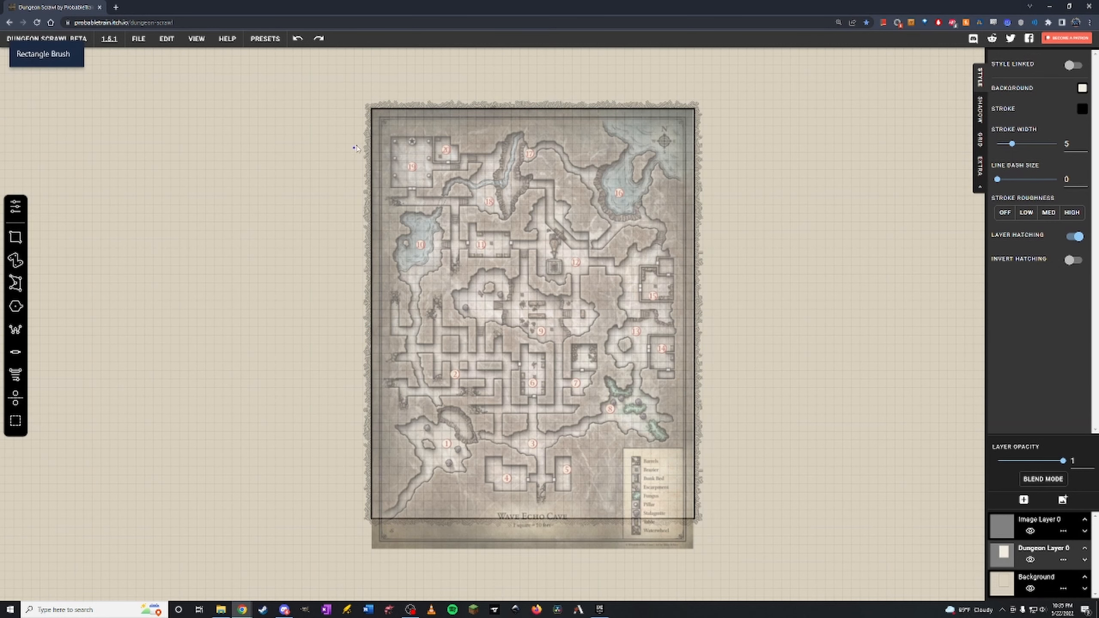
pyautogui.moveTo(371, 111)
pyautogui.mouseDown()
pyautogui.moveTo(449, 221)
pyautogui.moveTo(678, 484)
pyautogui.moveTo(698, 549)
pyautogui.mouseUp()
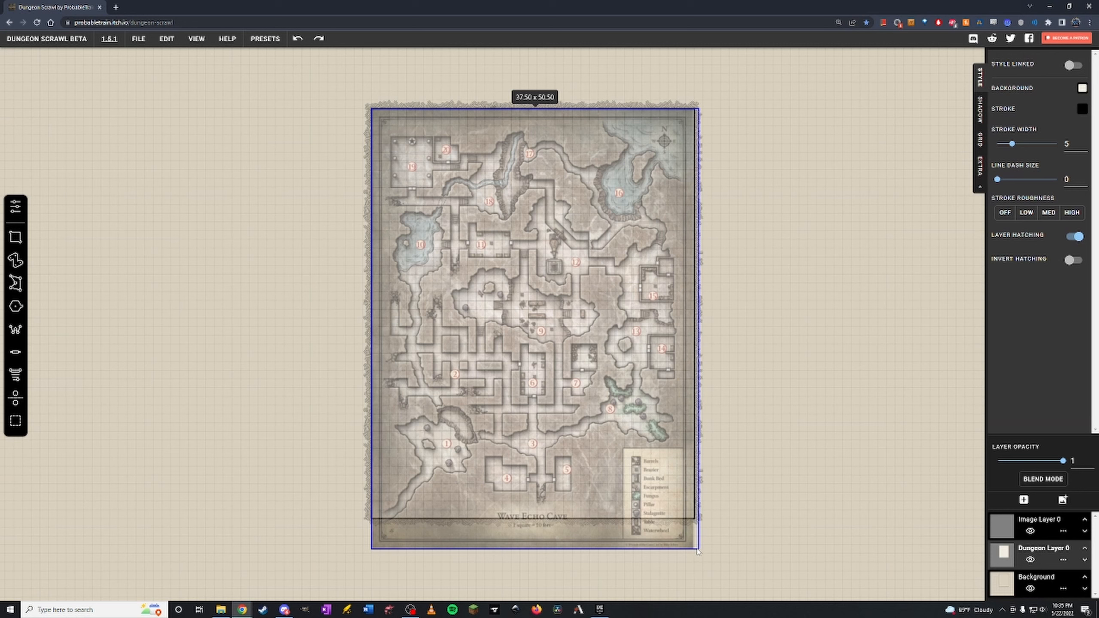
pyautogui.moveTo(698, 550); pyautogui.dragTo(694, 551)
pyautogui.moveTo(697, 543); pyautogui.dragTo(697, 554)
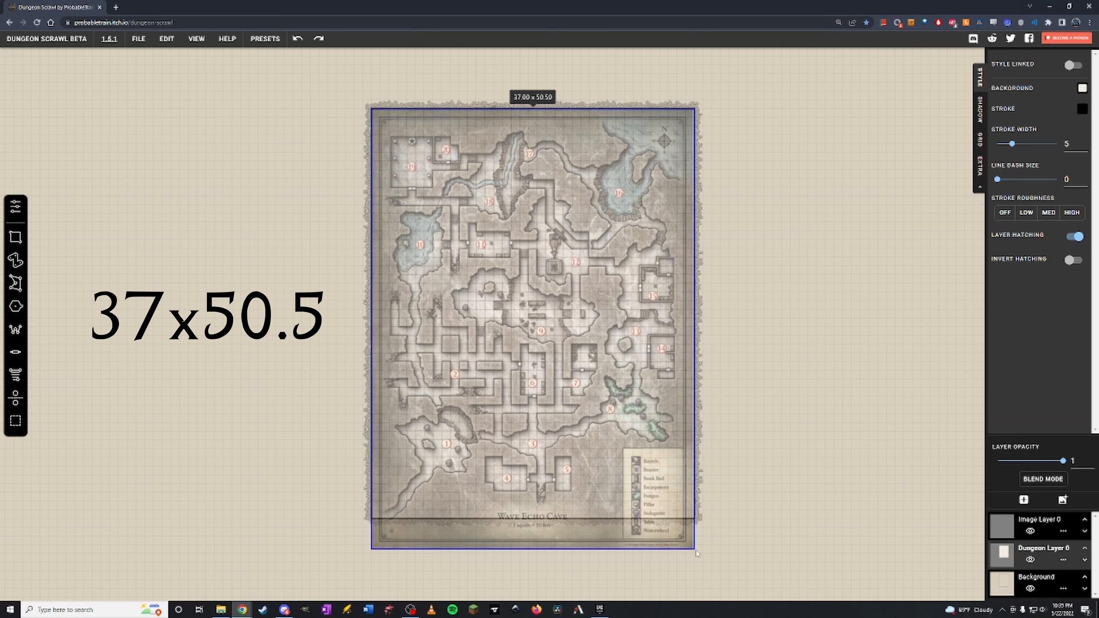
pyautogui.moveTo(696, 551); pyautogui.dragTo(695, 550)
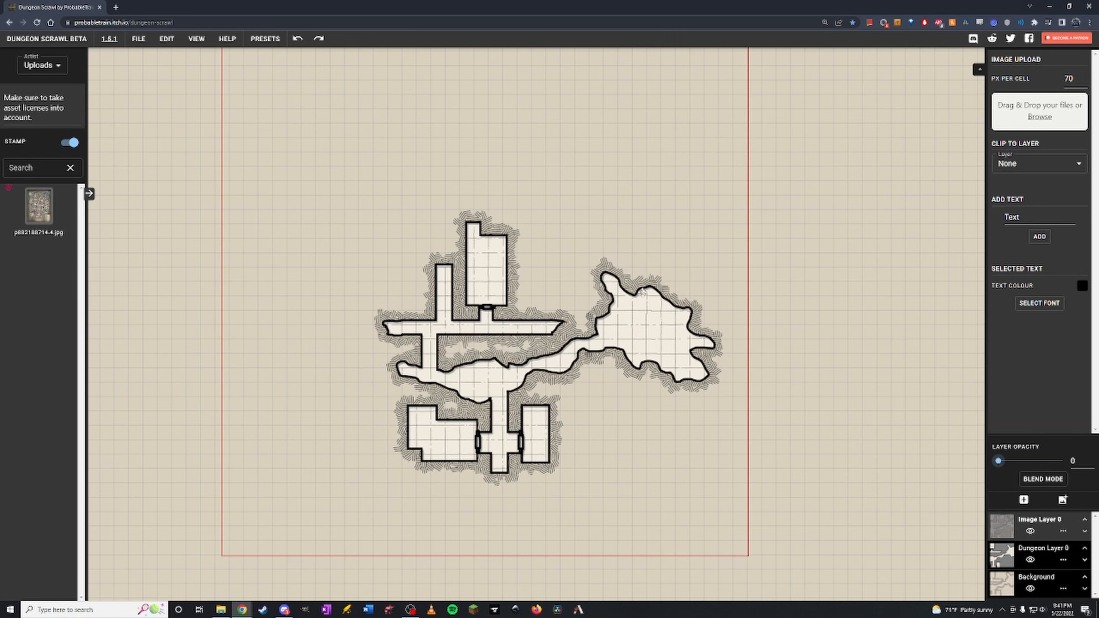
pyautogui.click(1005, 554)
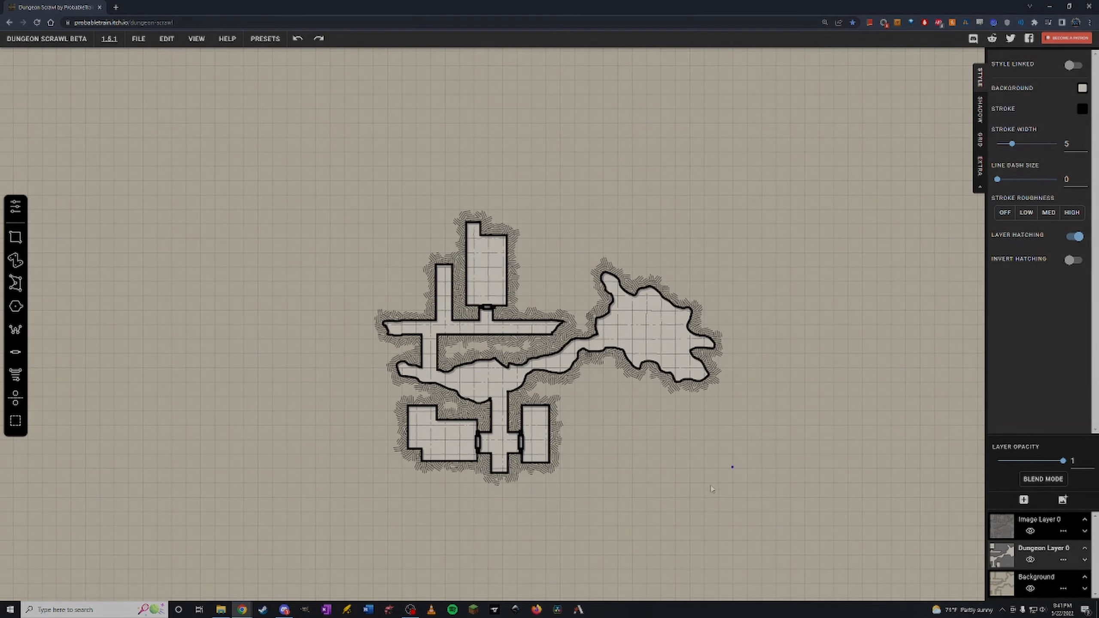
pyautogui.moveTo(415, 610)
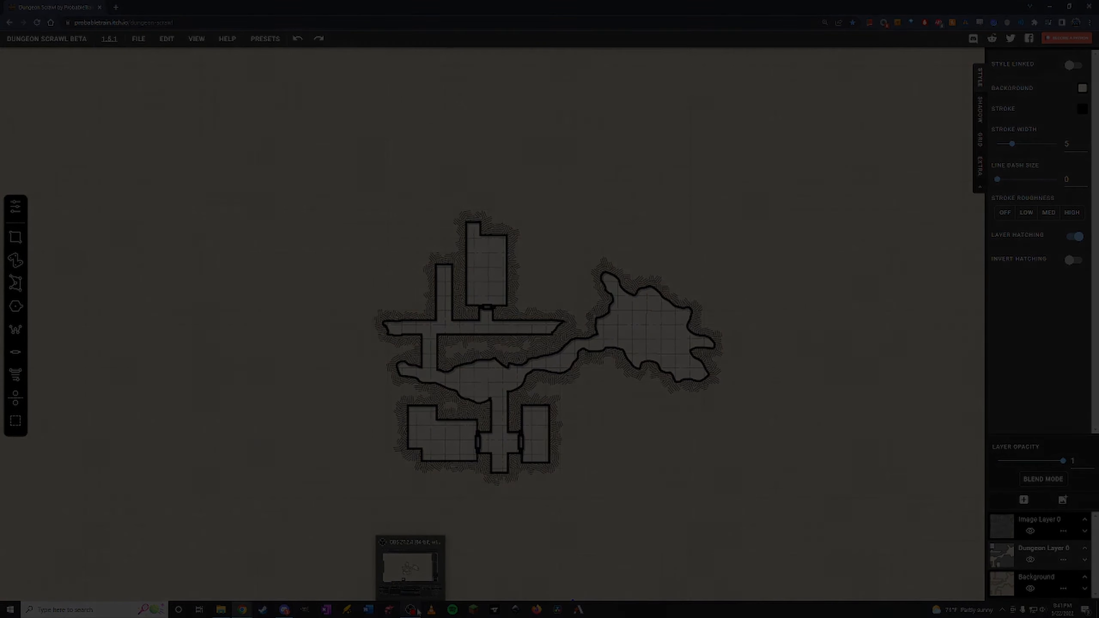